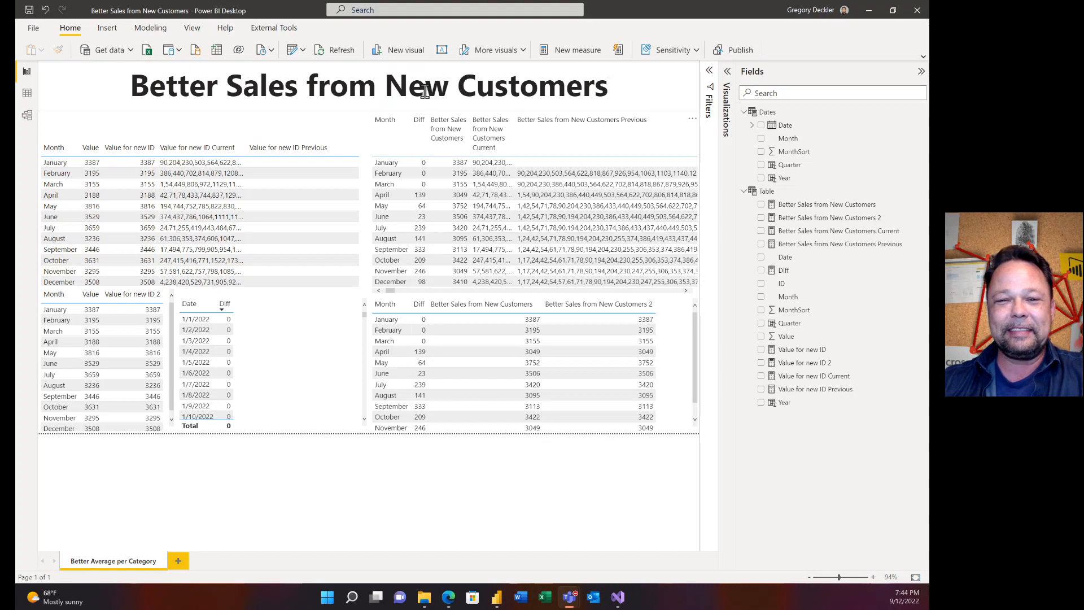
Step: Review the DAX definitions of Table, the Dates table and the Better Sales from New Customers measure in the data view
click(24, 96)
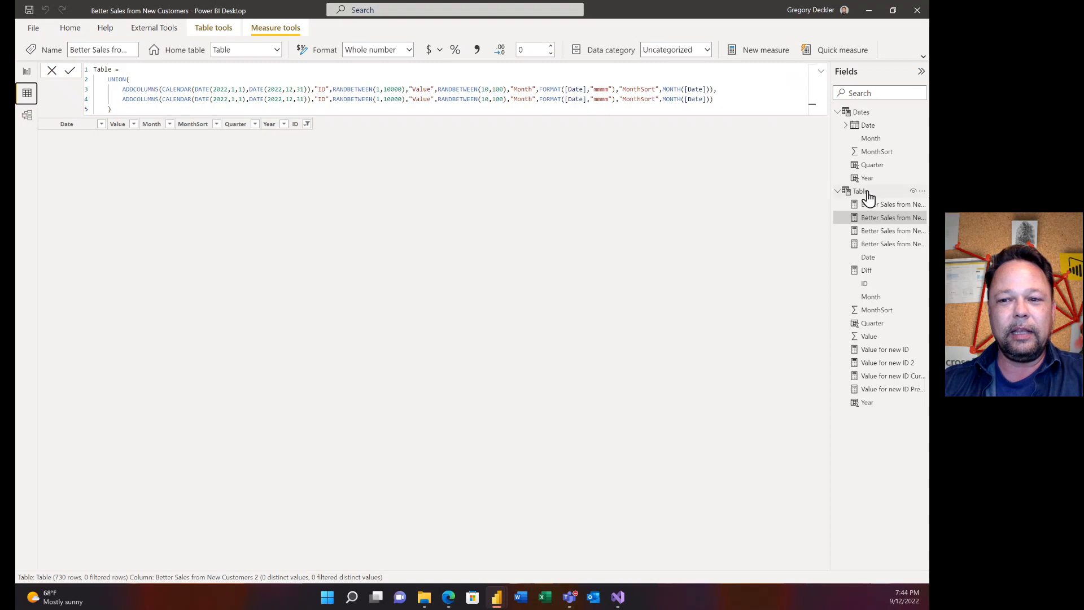
click(866, 193)
click(860, 113)
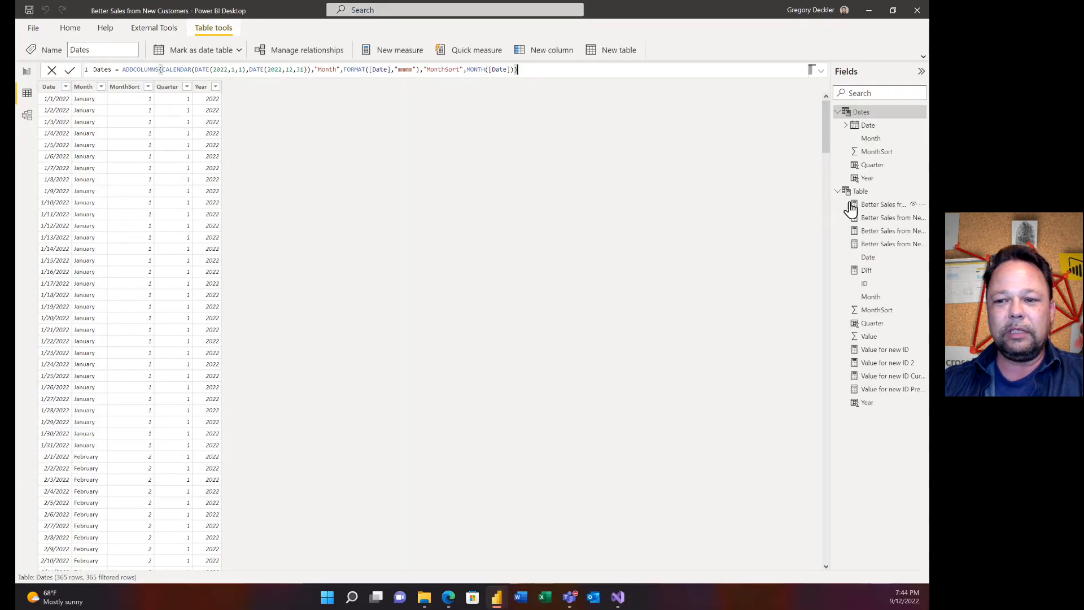
click(859, 192)
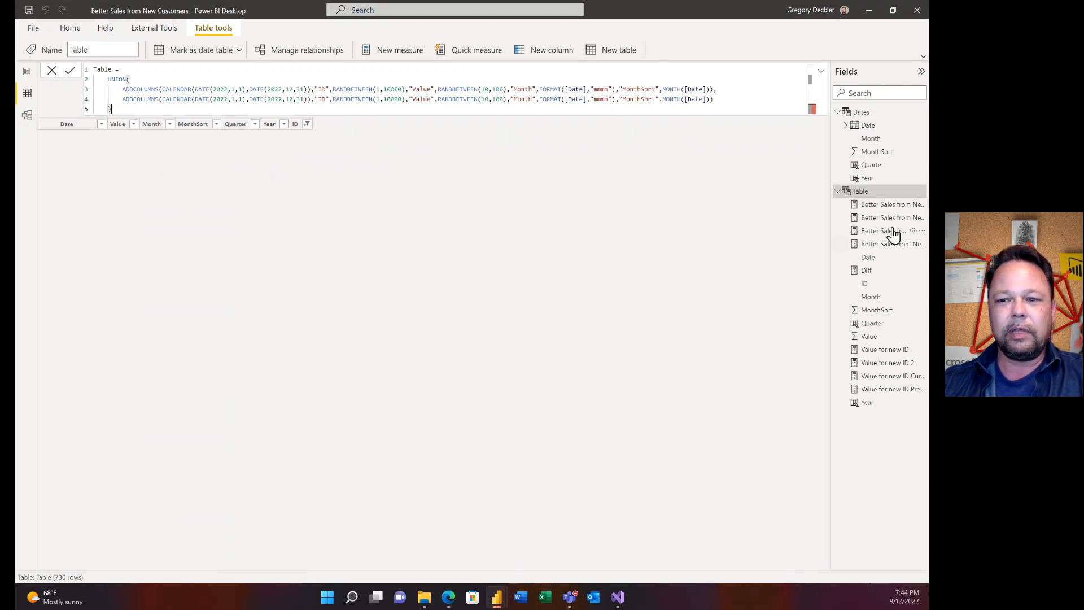
click(890, 205)
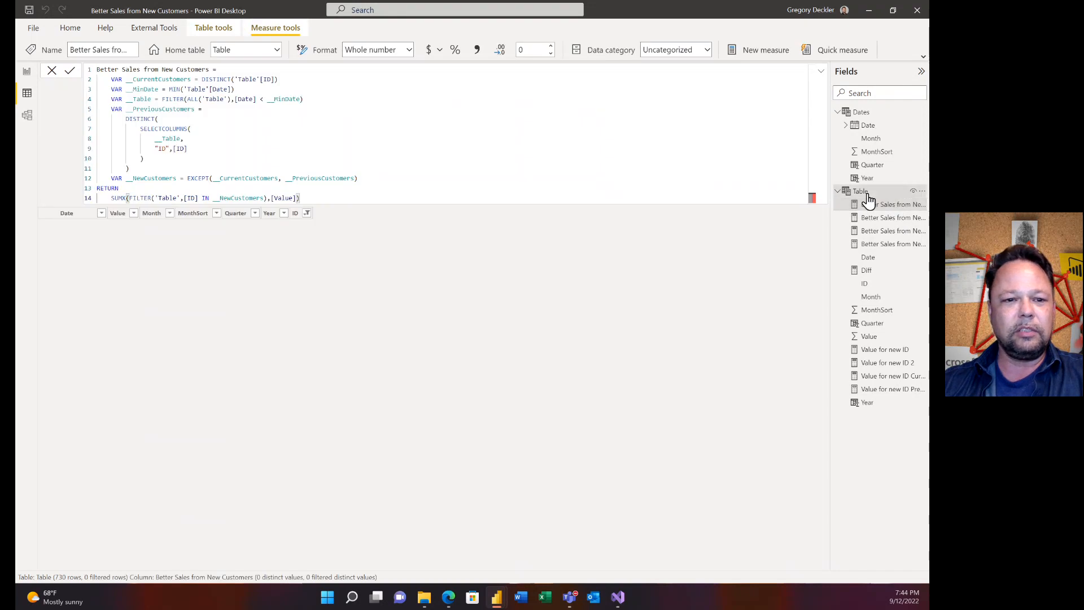
Step: Clear the filter on the ID column of Table to inspect its rows, and return to the report view
click(864, 193)
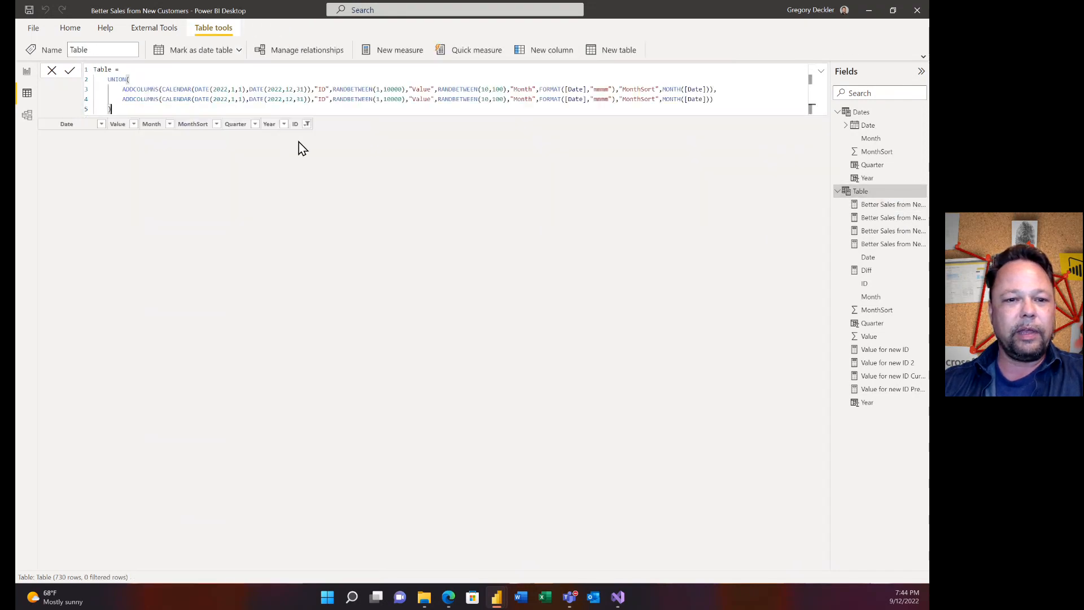
click(306, 125)
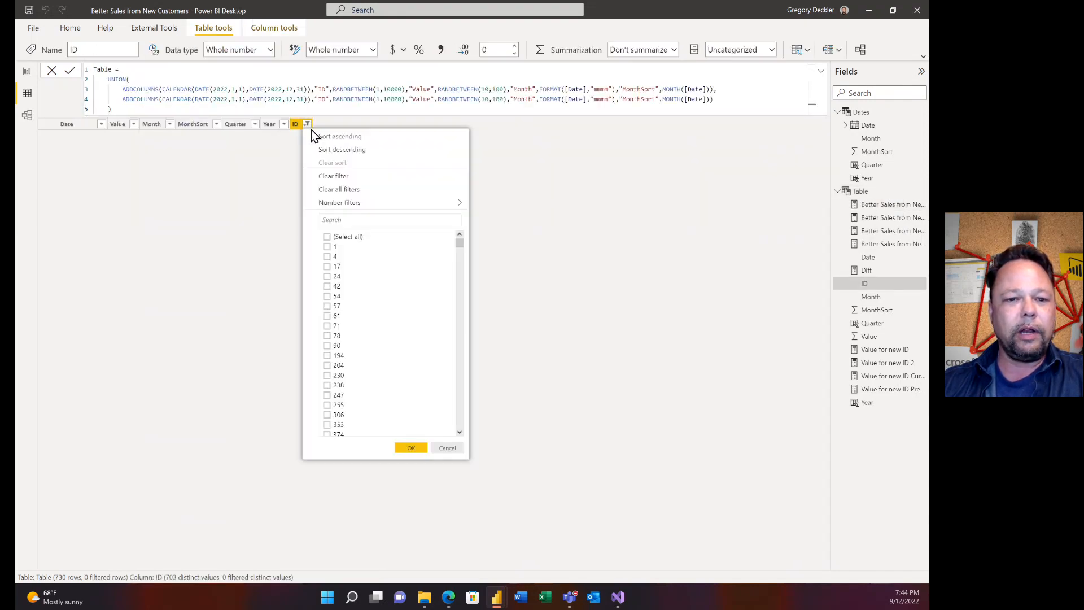
click(341, 176)
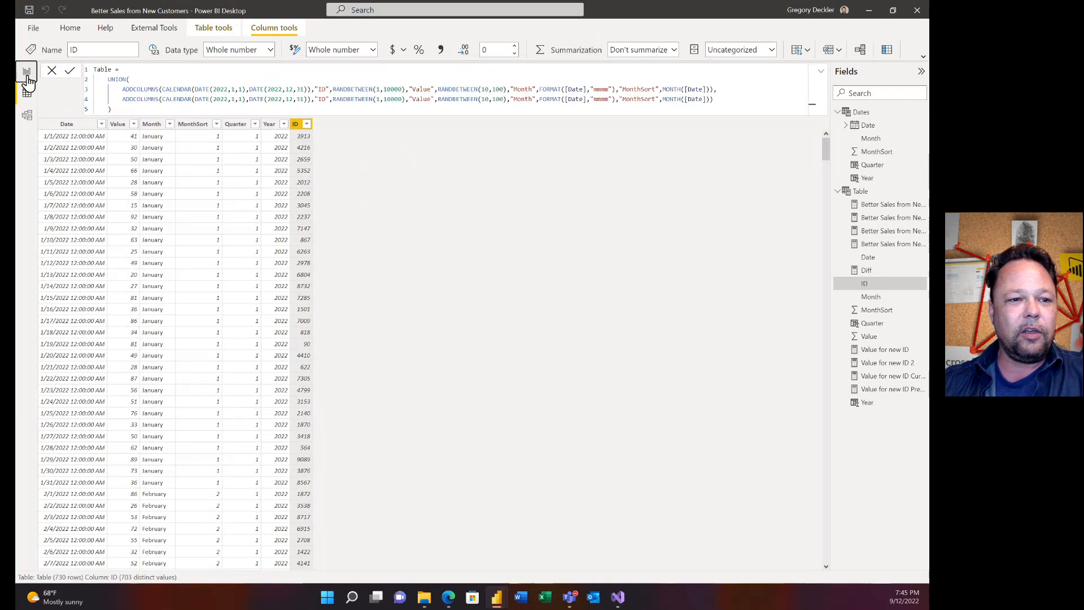
click(38, 121)
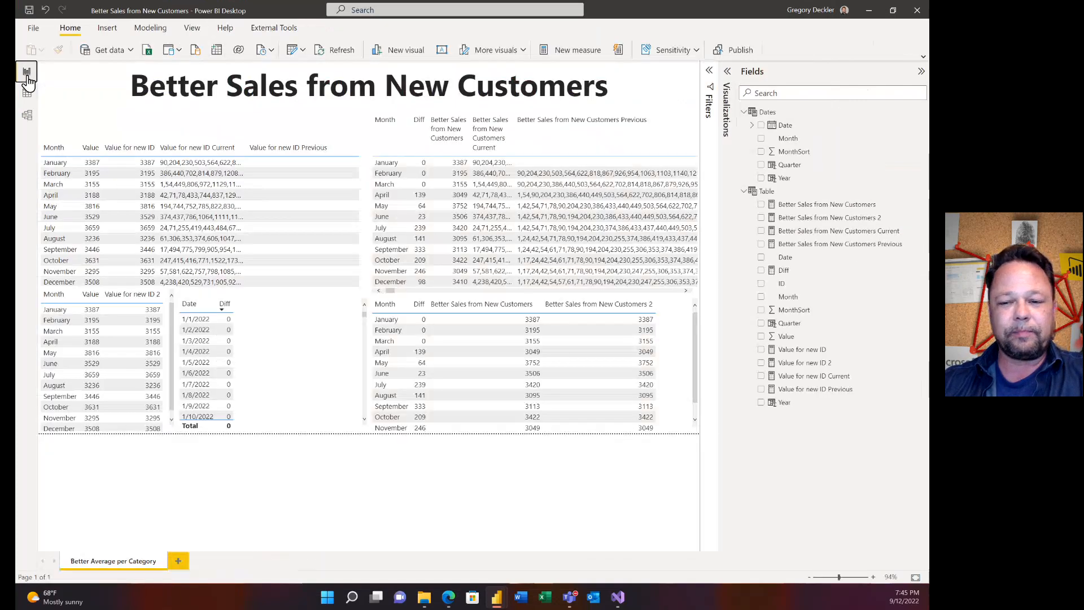
Step: Start a new quick measure on Table using the Sales from new customers calculation
right_click(763, 195)
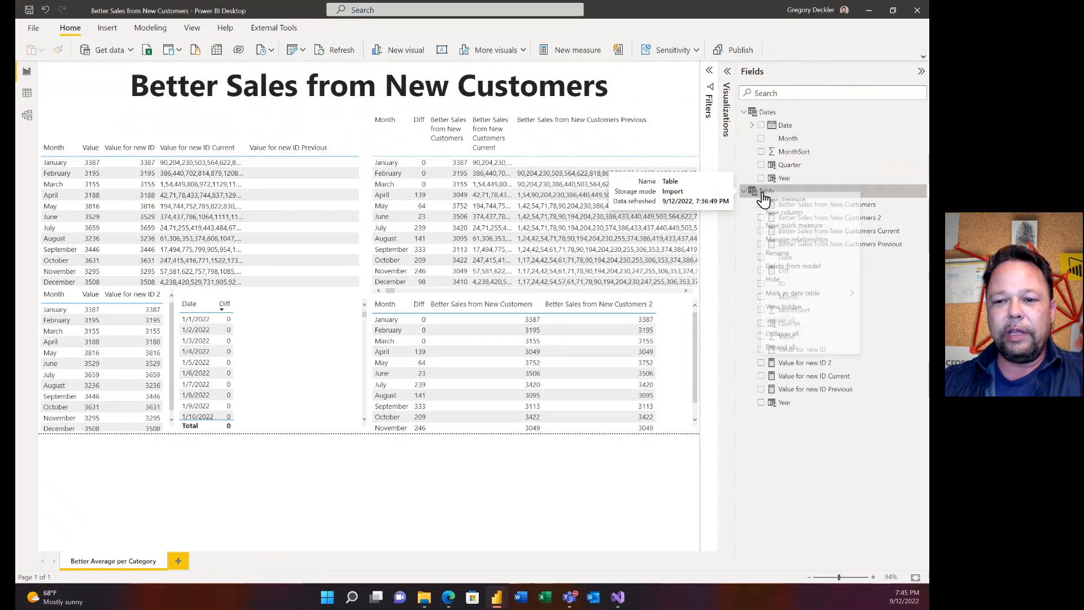
click(795, 228)
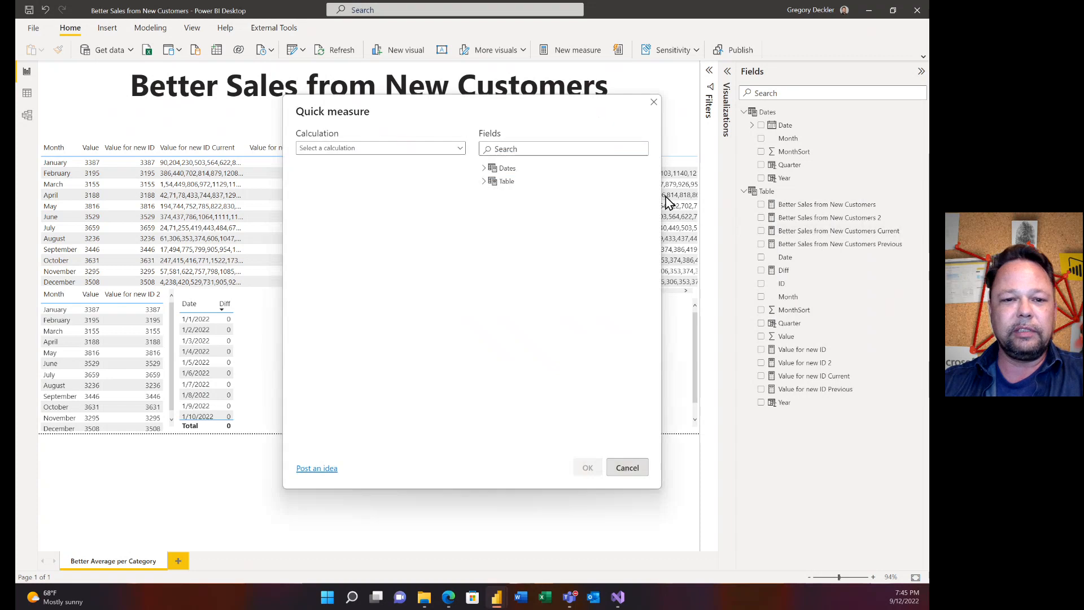
click(458, 149)
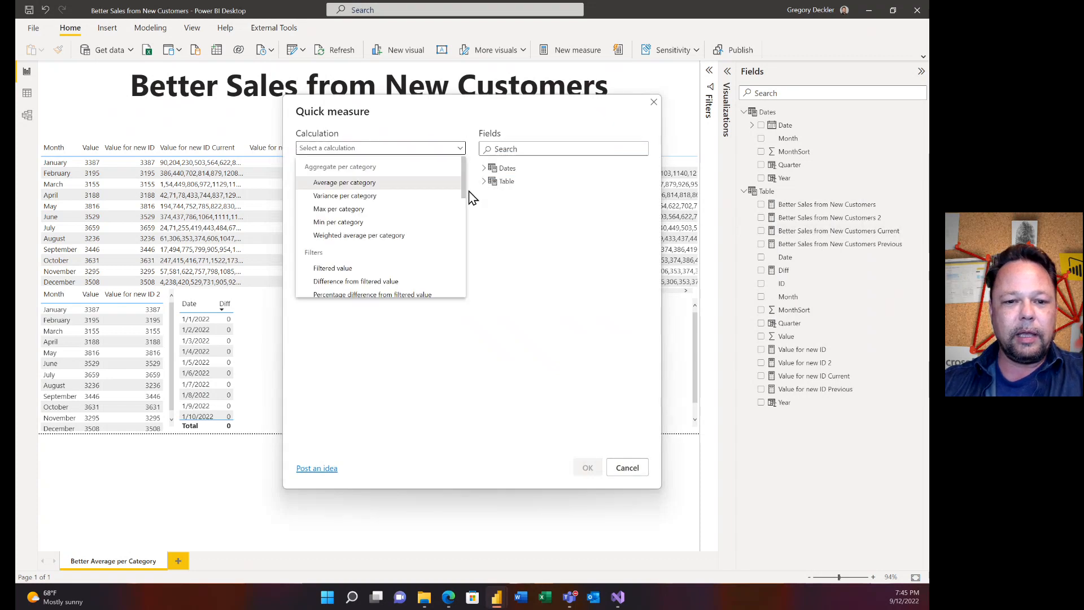
scroll(452, 189, down, 4)
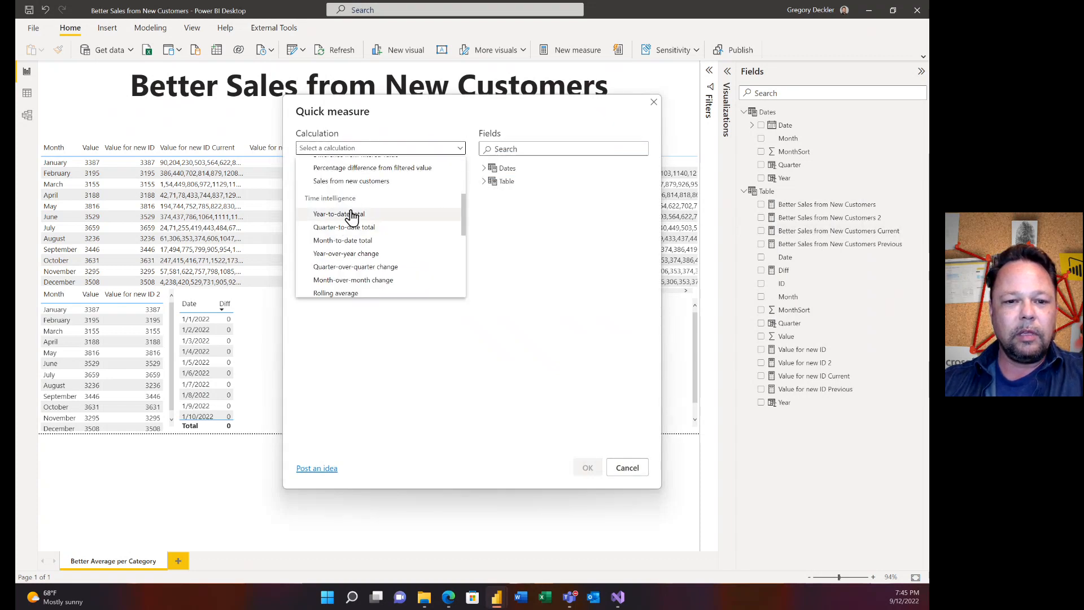
scroll(357, 183, up, 2)
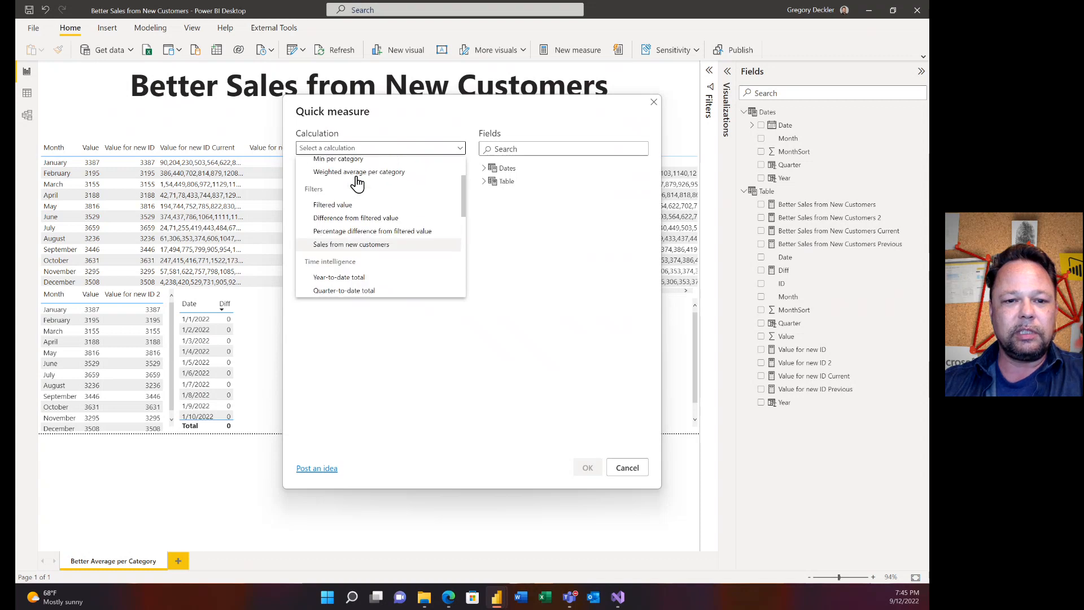
click(375, 247)
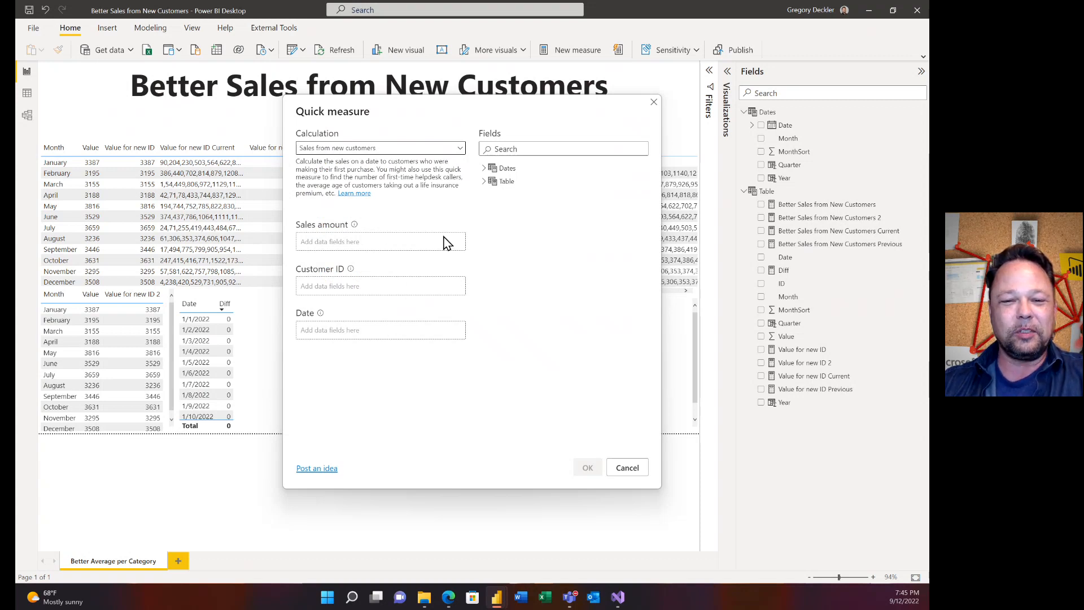
Step: Try Table's Value as the sales amount, ID as the customer ID and Date as the date of the quick measure
click(486, 182)
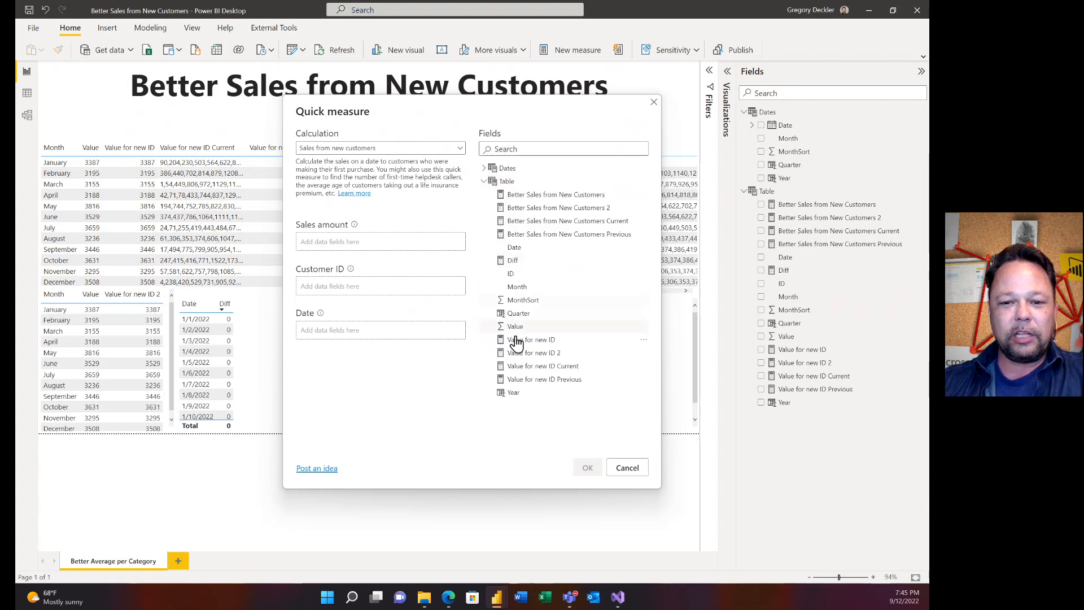
drag(515, 326, 354, 249)
drag(512, 274, 356, 288)
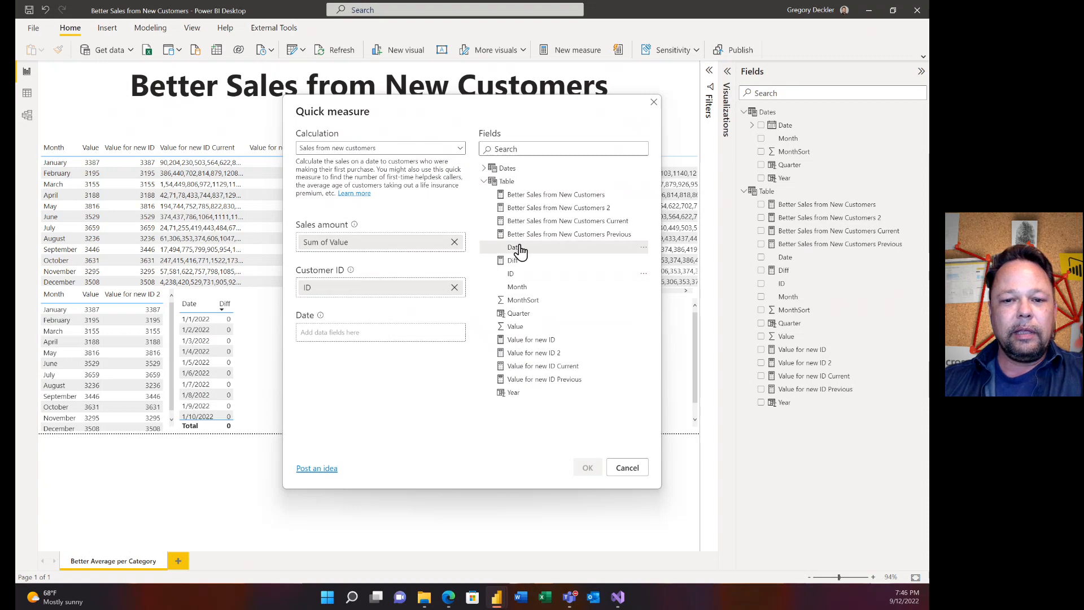
drag(519, 253, 358, 338)
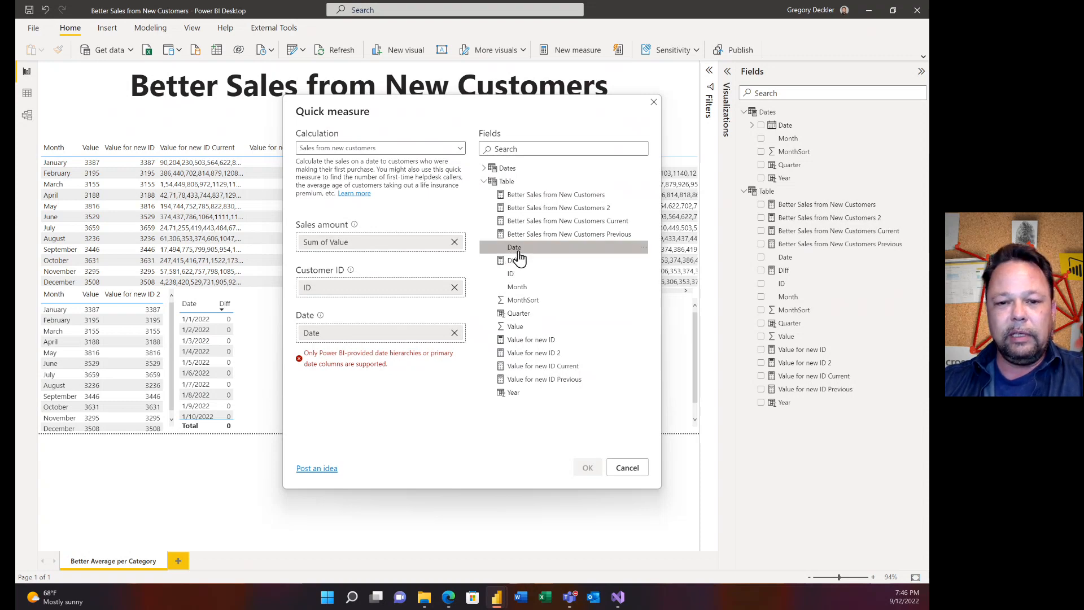
Step: Replace the quick measure's date with Date from the Dates table, and close the quick measure without creating it
click(484, 167)
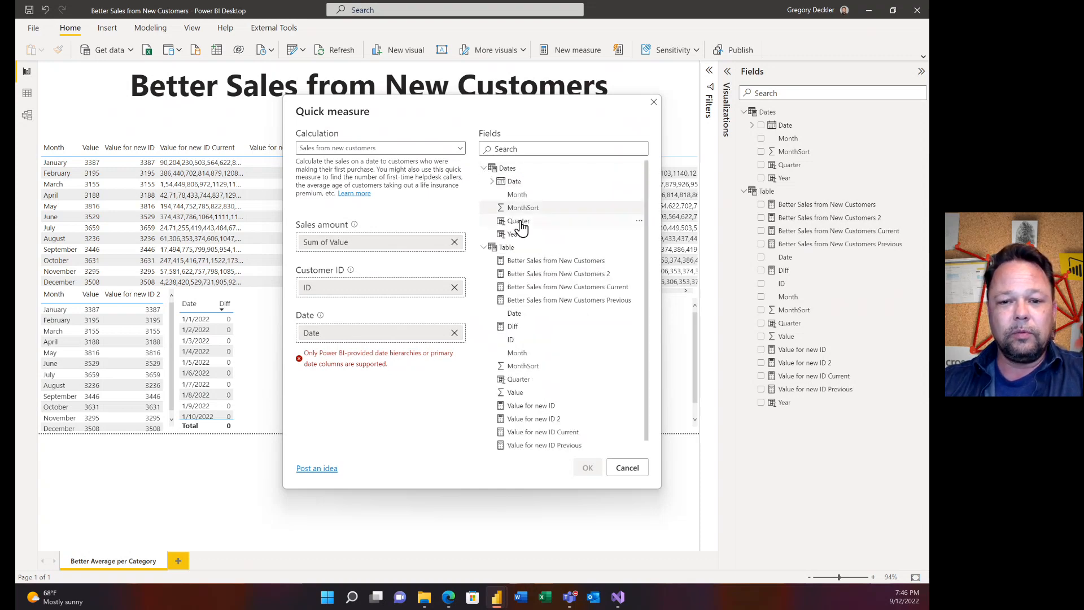
drag(514, 181, 353, 342)
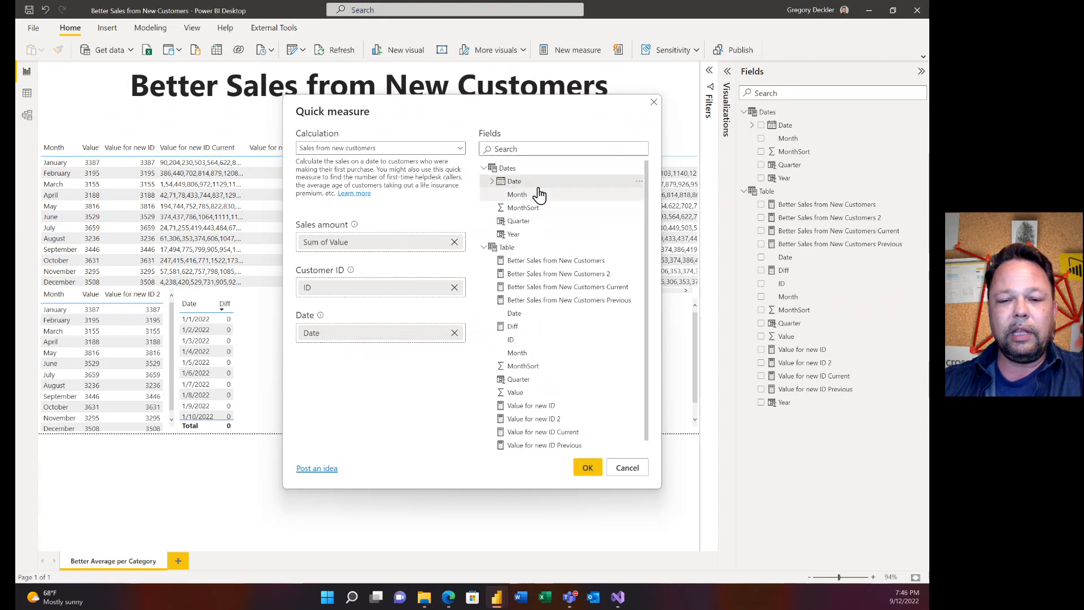
click(515, 185)
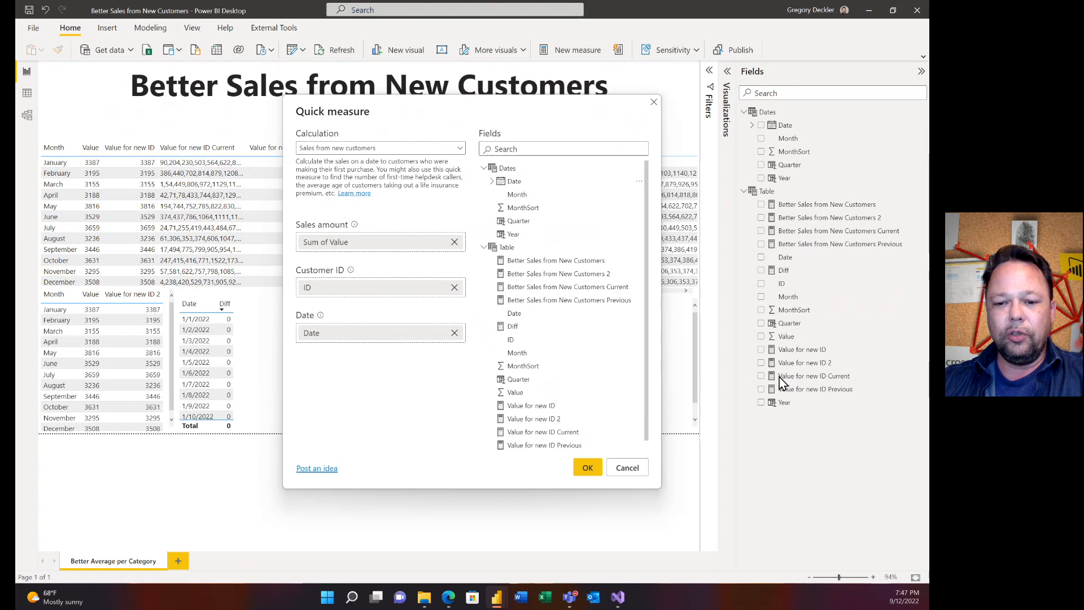
click(628, 468)
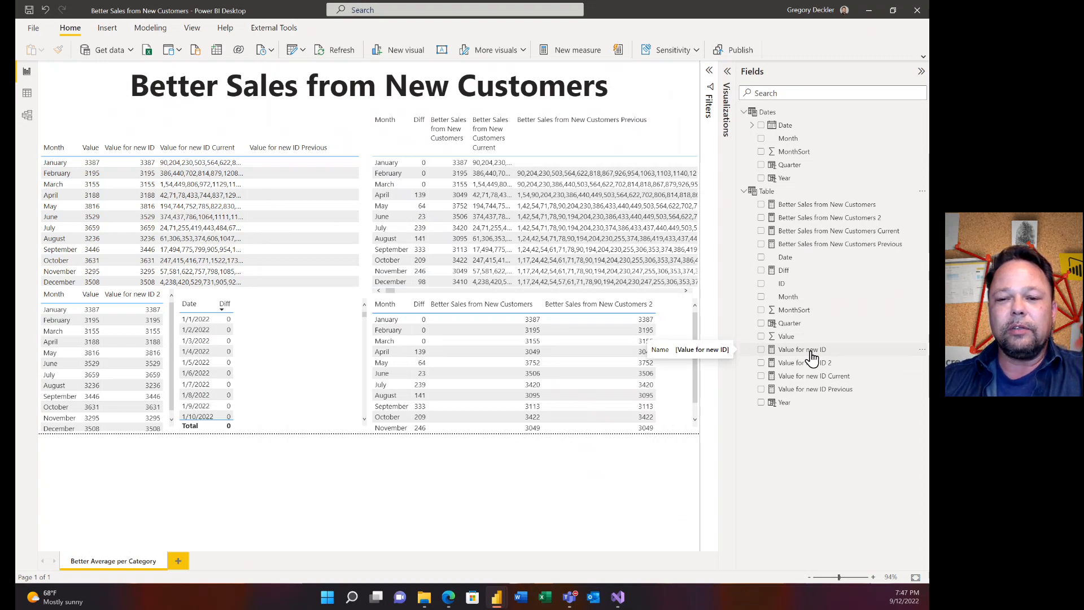
Step: Examine the full DAX formulas of the Value for new ID and Better Sales from New Customers measures
click(811, 351)
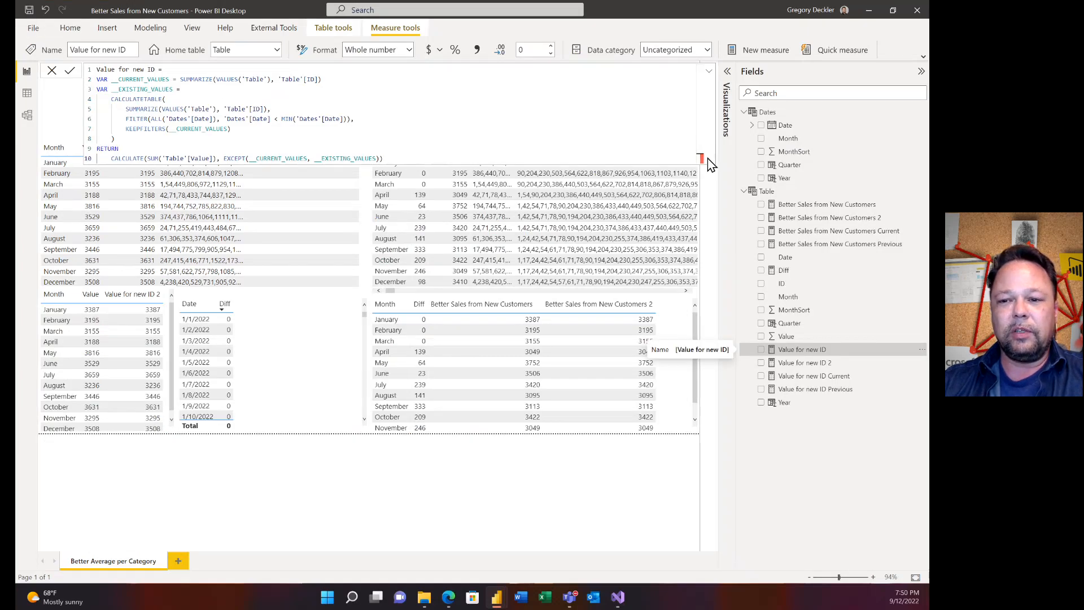
click(816, 206)
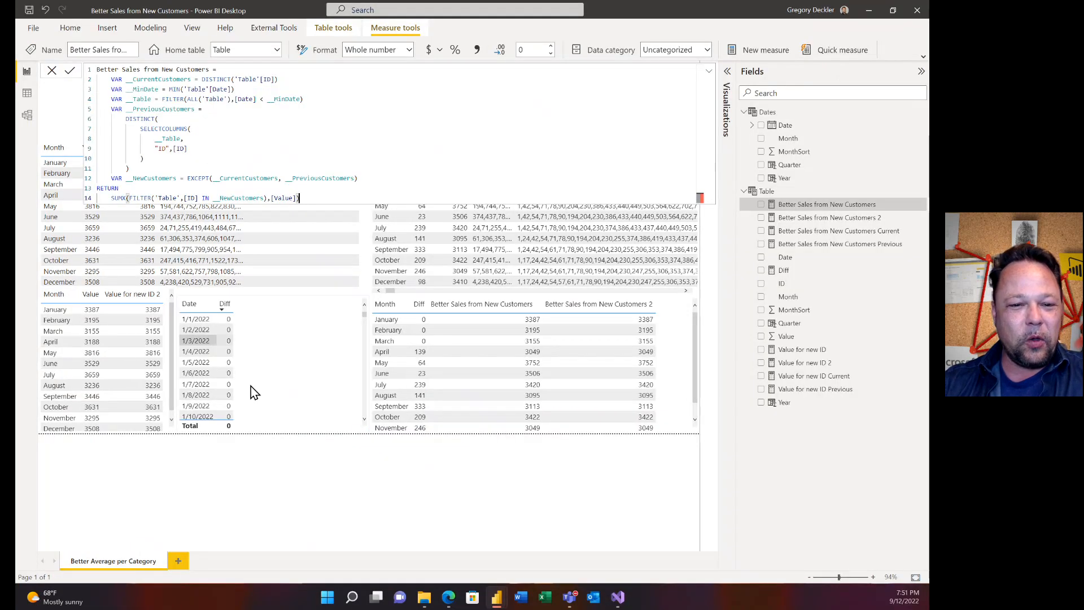
click(708, 75)
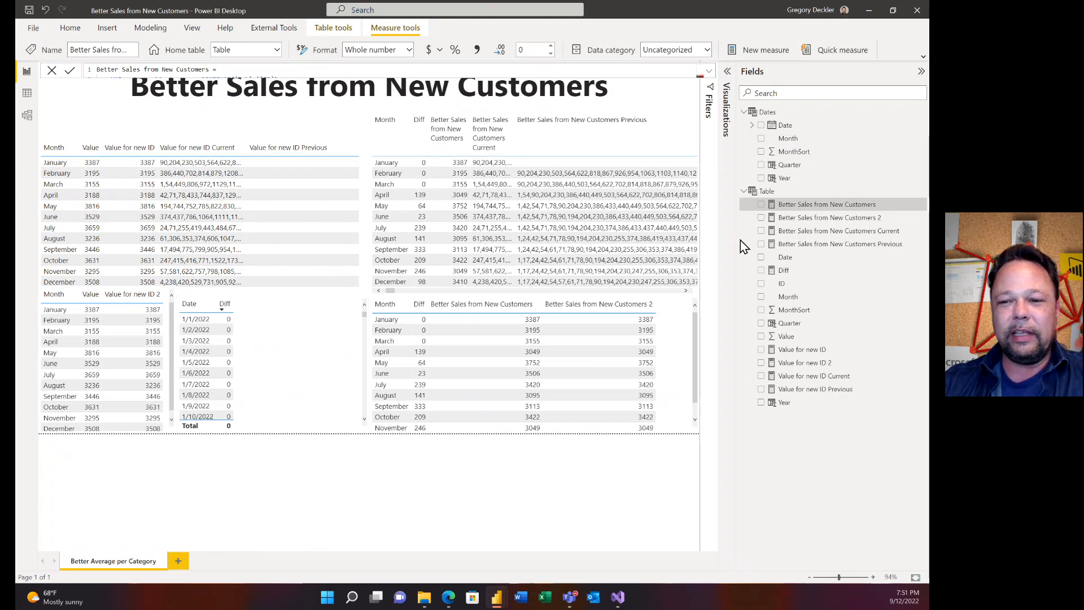
Step: Show the Sales from new customers calculation again in another quick measure on Table
right_click(776, 195)
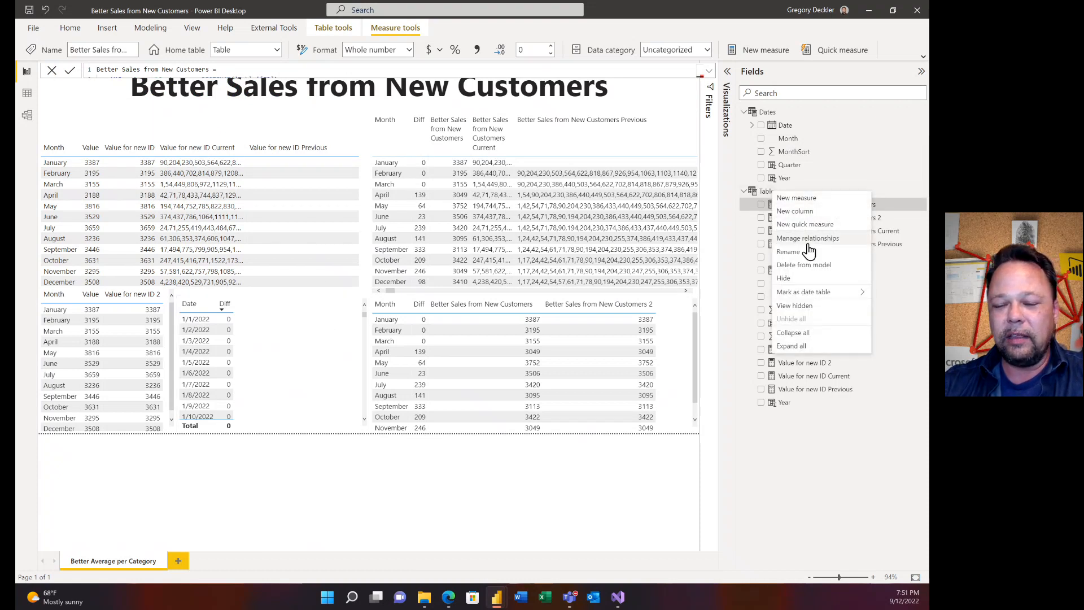
click(804, 225)
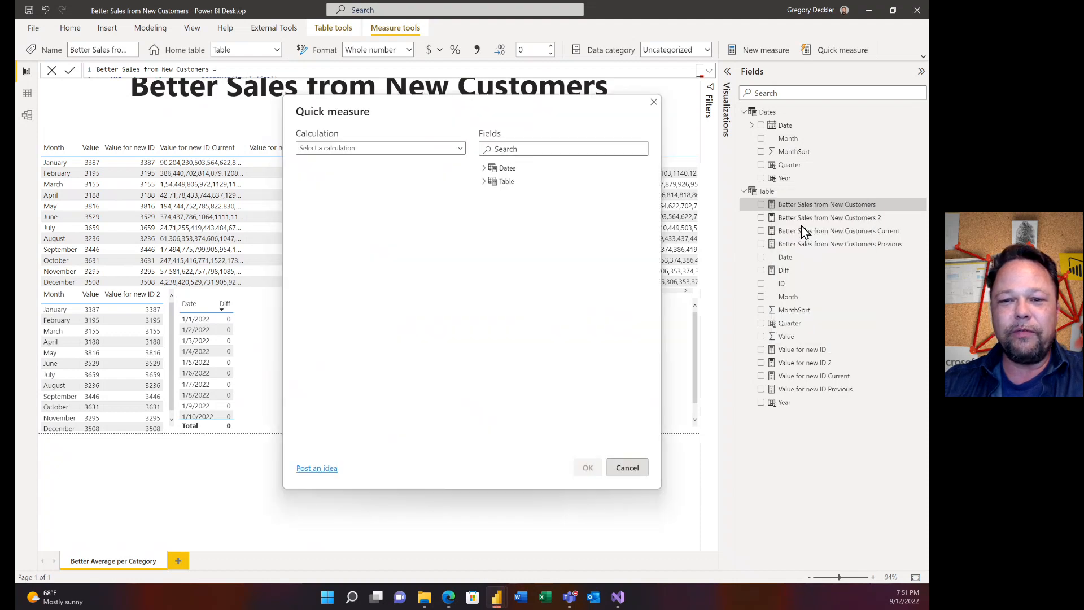
click(457, 148)
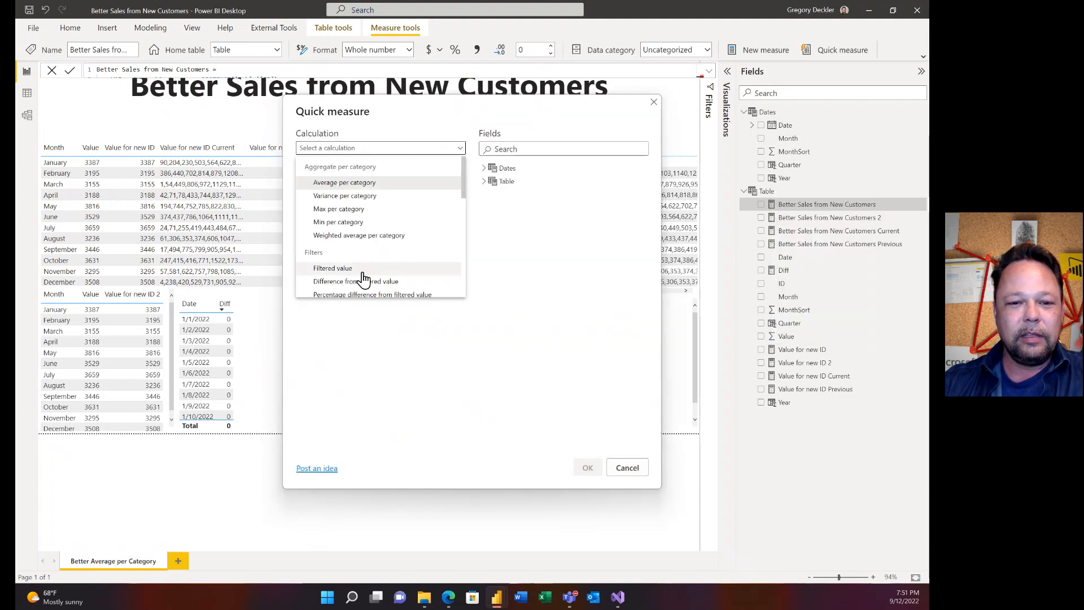
scroll(353, 271, down, 2)
click(361, 245)
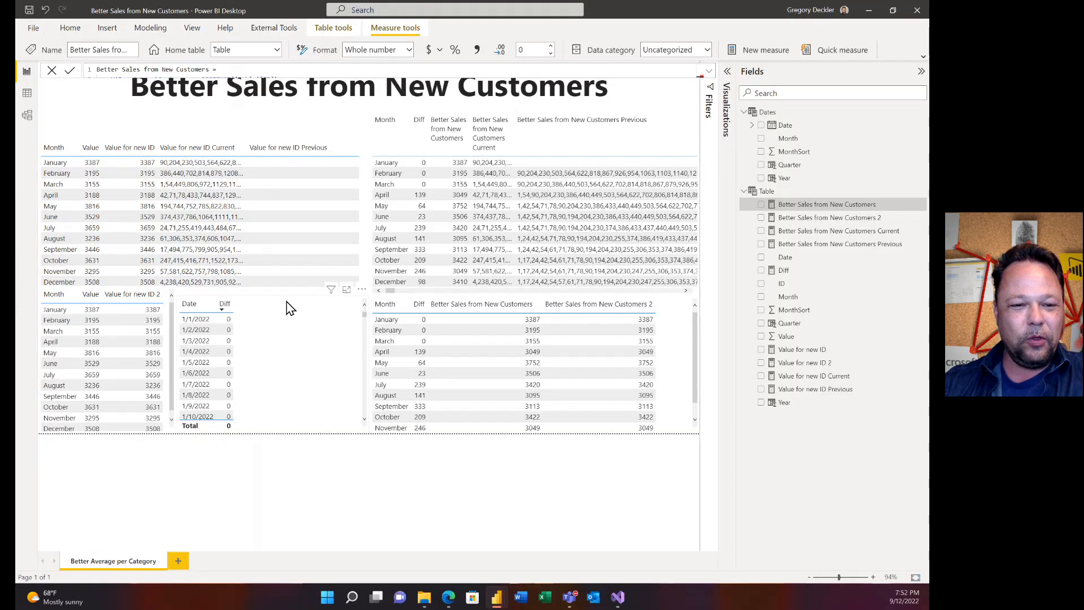
Step: Review the Diff measure's formula and sort the daily Date and Diff table visual by Diff in ascending order
click(267, 307)
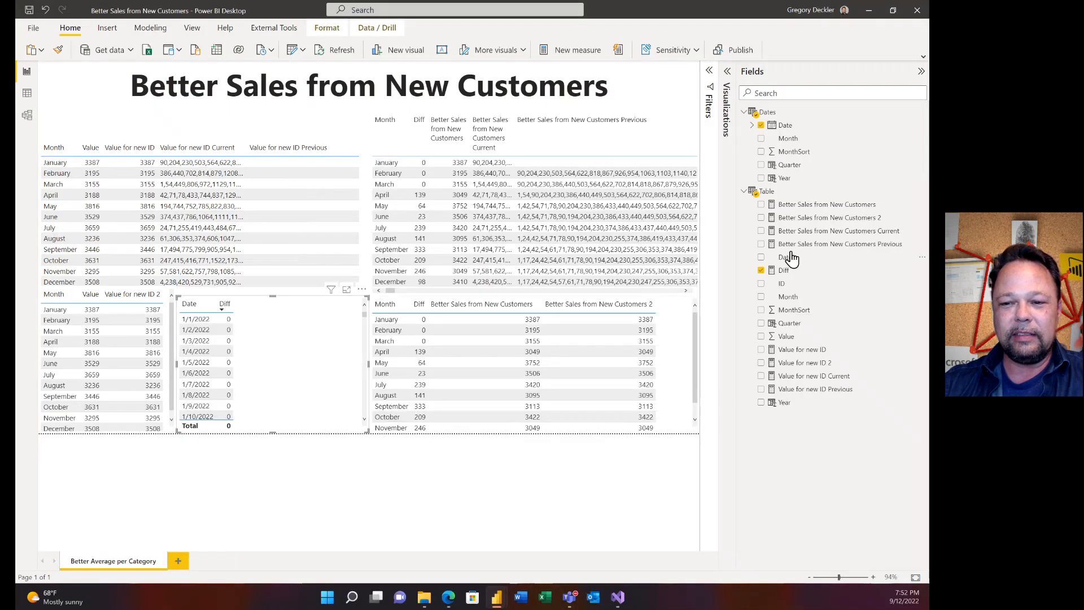
click(785, 270)
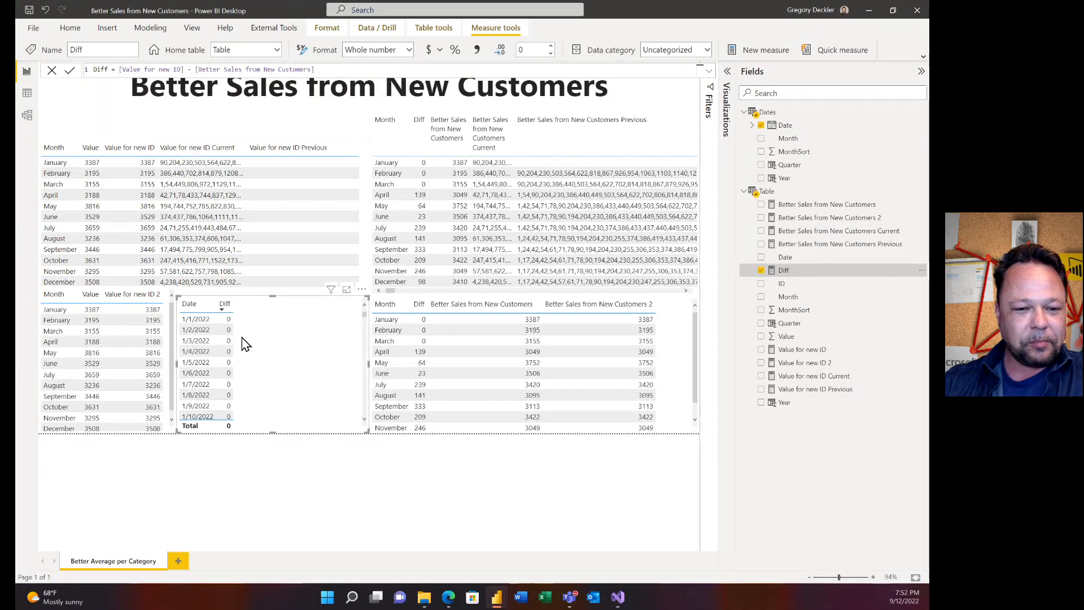
click(228, 311)
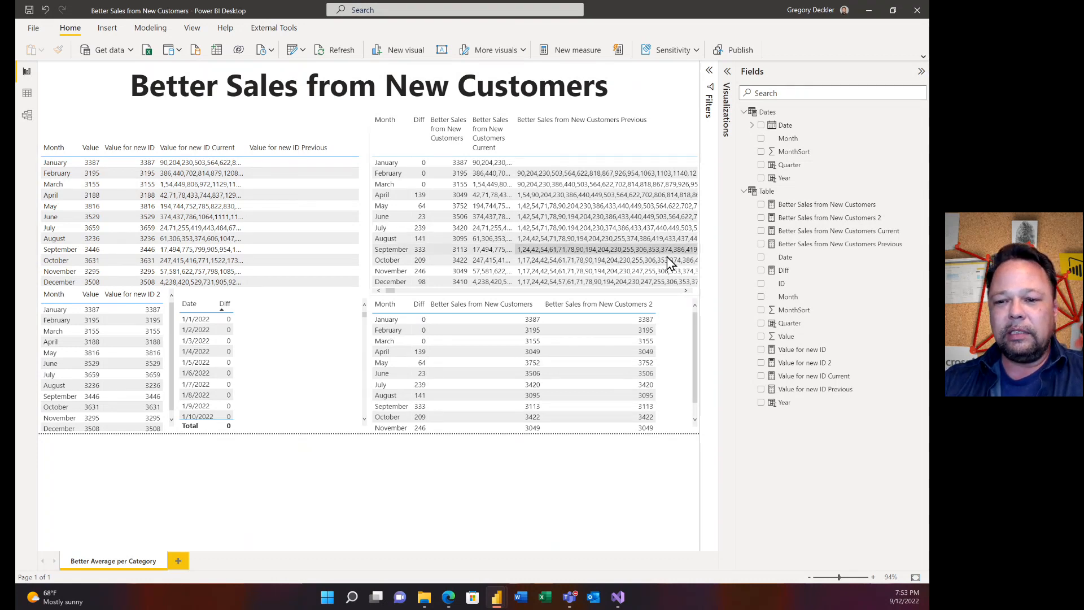
Step: Expand the Value for new ID formula and compare it with the Better Sales from New Customers formula
click(802, 351)
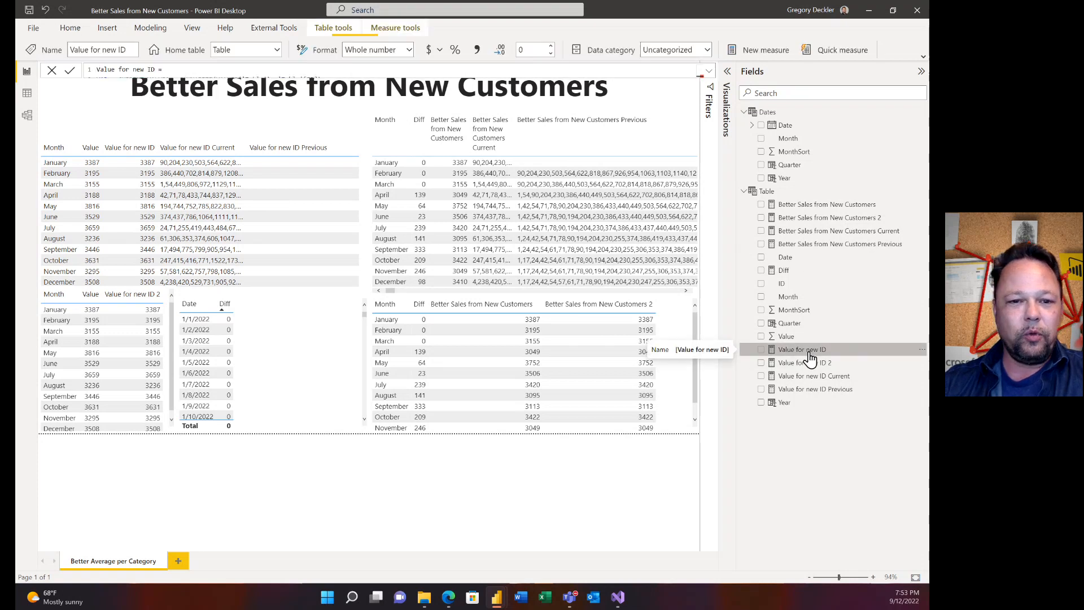
click(709, 72)
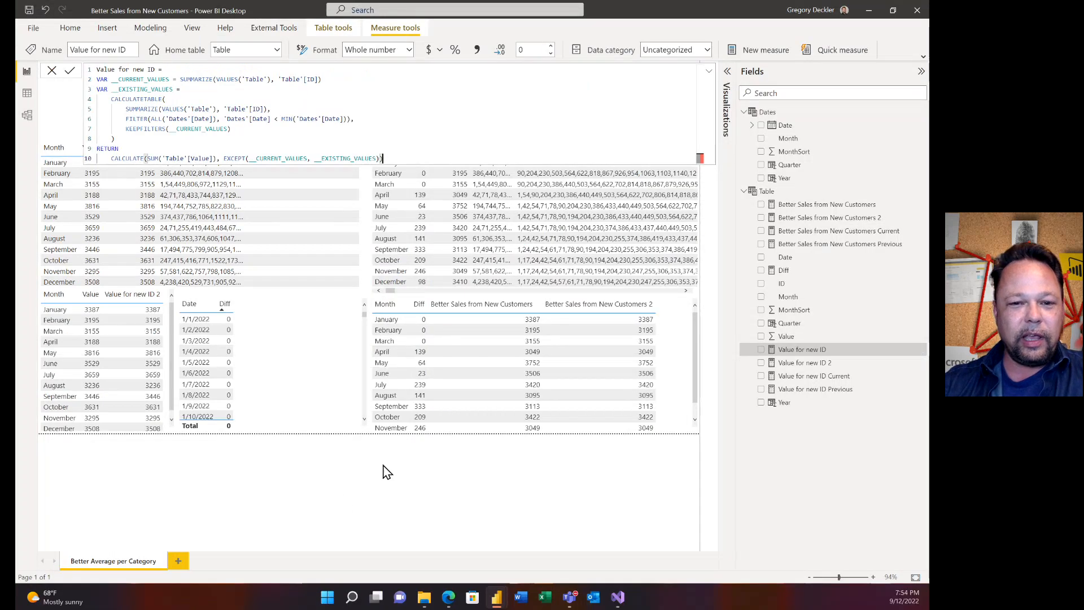
click(709, 75)
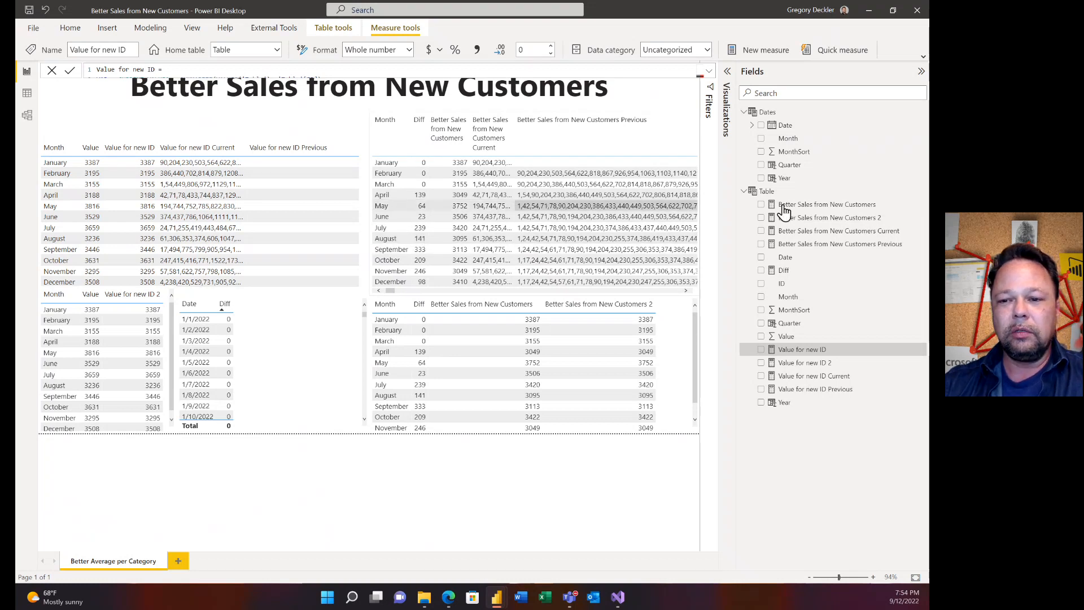
click(801, 205)
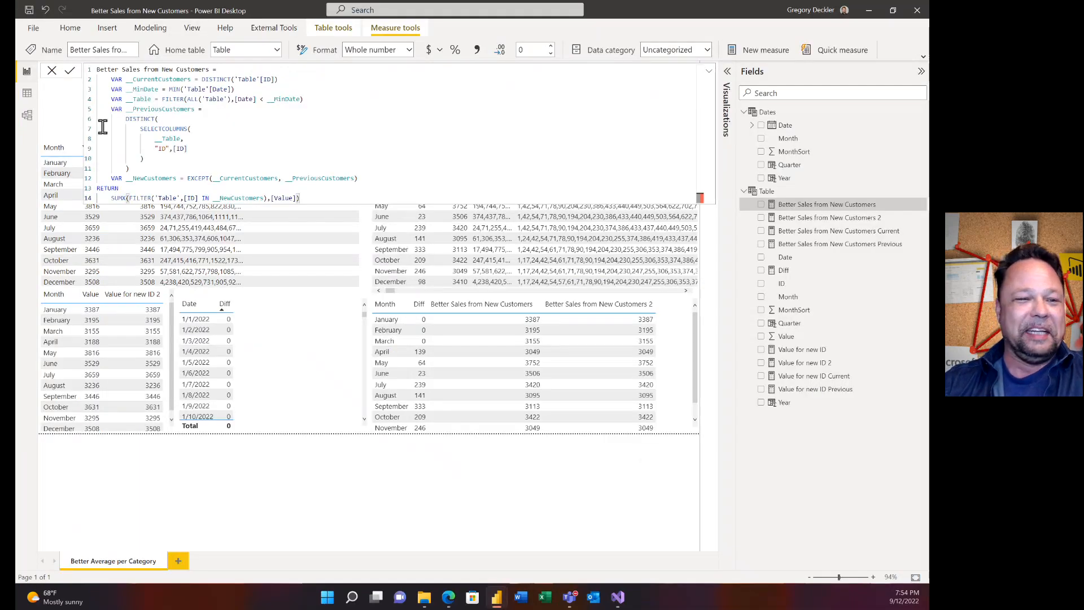
Step: Review the Value for new ID measure's formula, closing the formula view when done
click(401, 475)
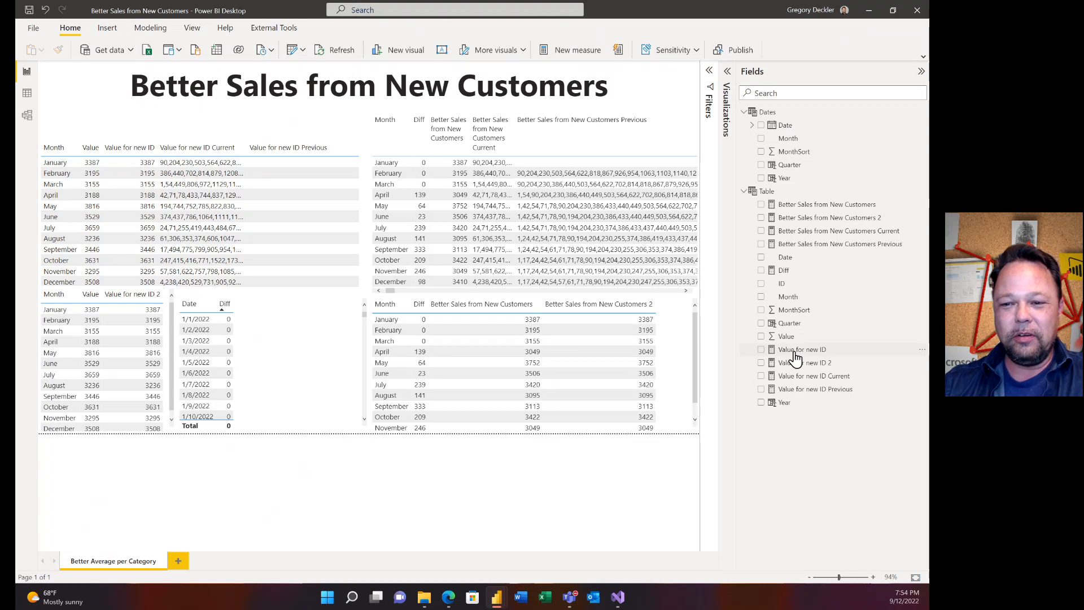
click(801, 349)
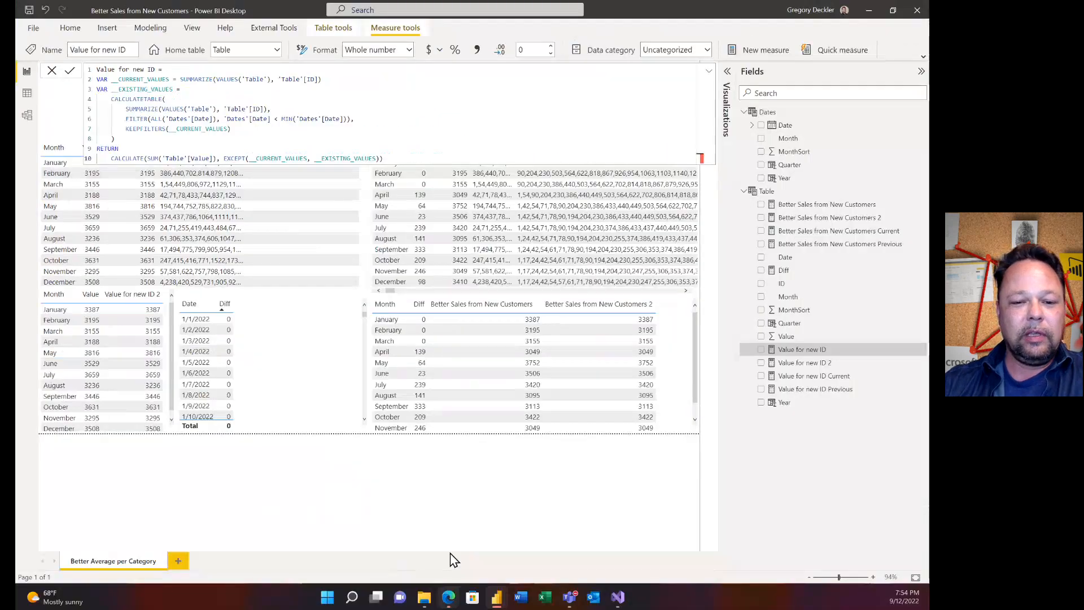
click(444, 462)
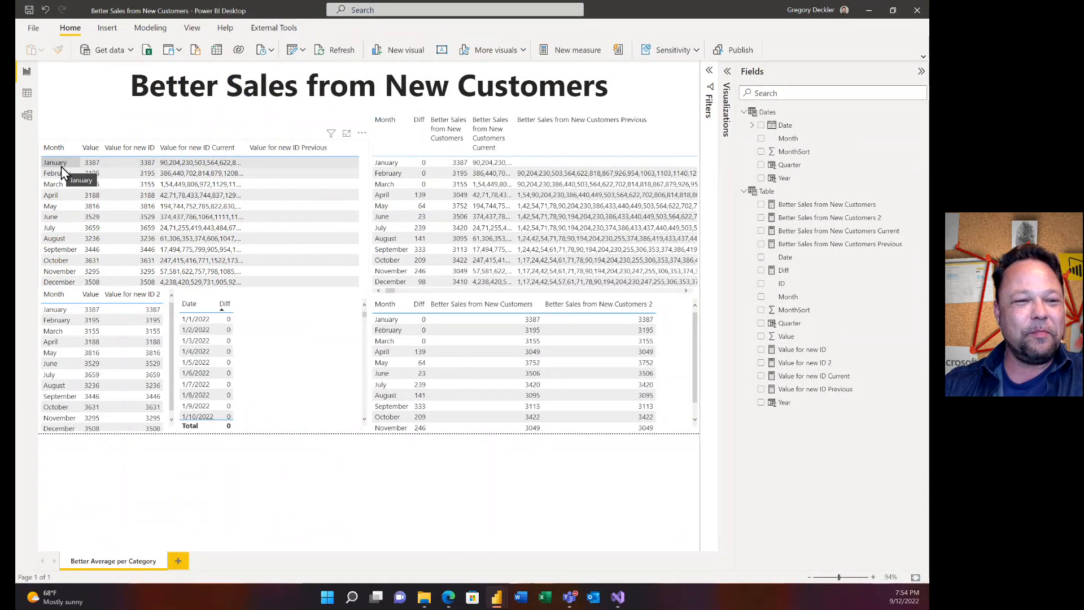
Step: Inspect the Current and Previous ID columns in the monthly Value for new ID table and review the Value for new ID Previous formula
click(364, 151)
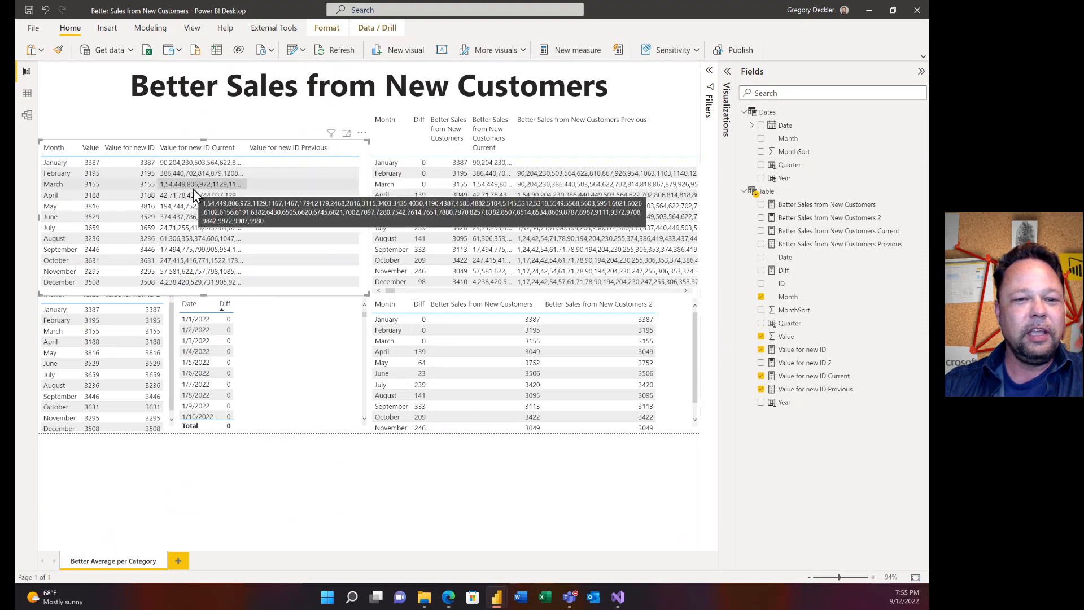
click(292, 154)
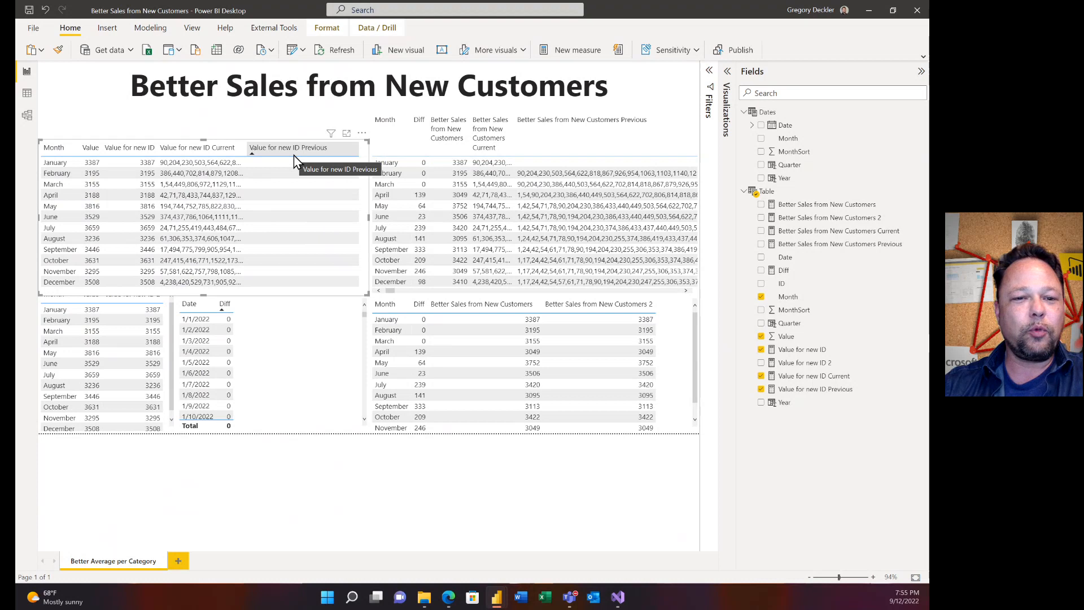
click(823, 390)
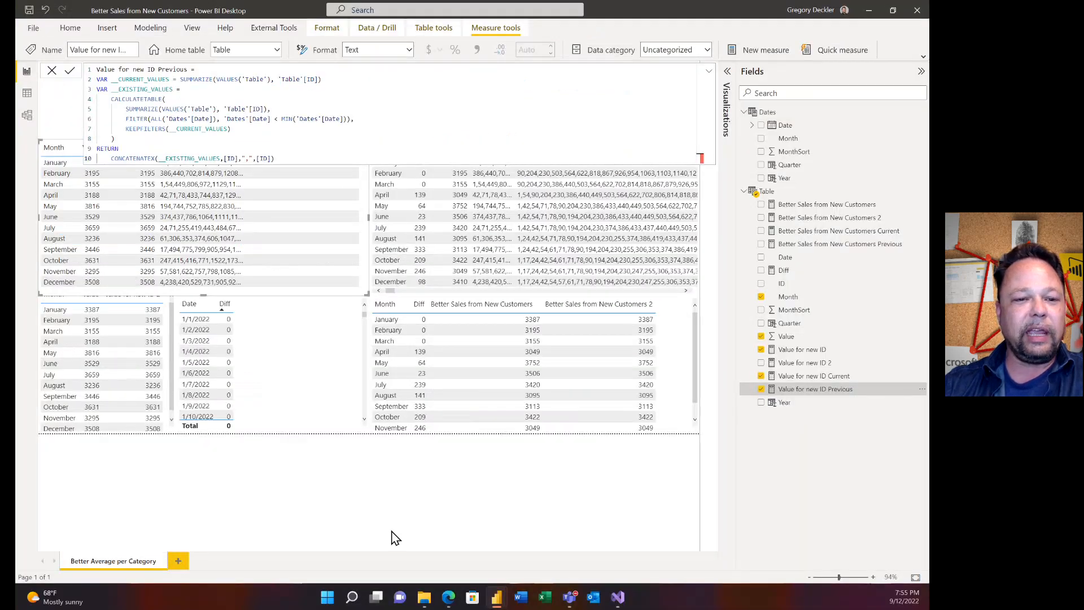
click(392, 533)
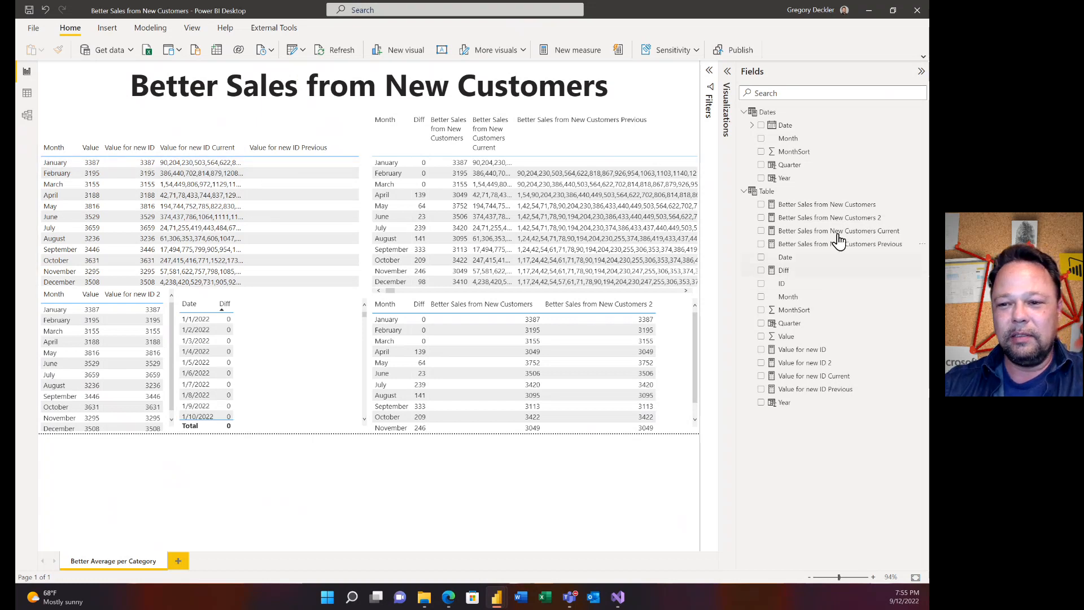
Step: Compare the Better Sales from New Customers formula with the Value for new ID formula
click(836, 206)
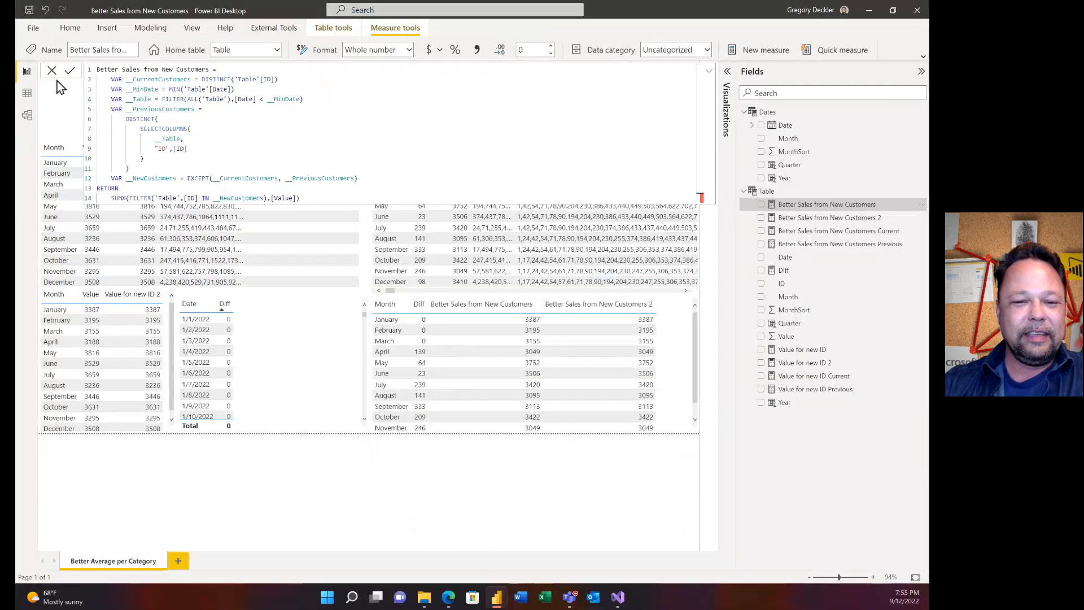
click(505, 484)
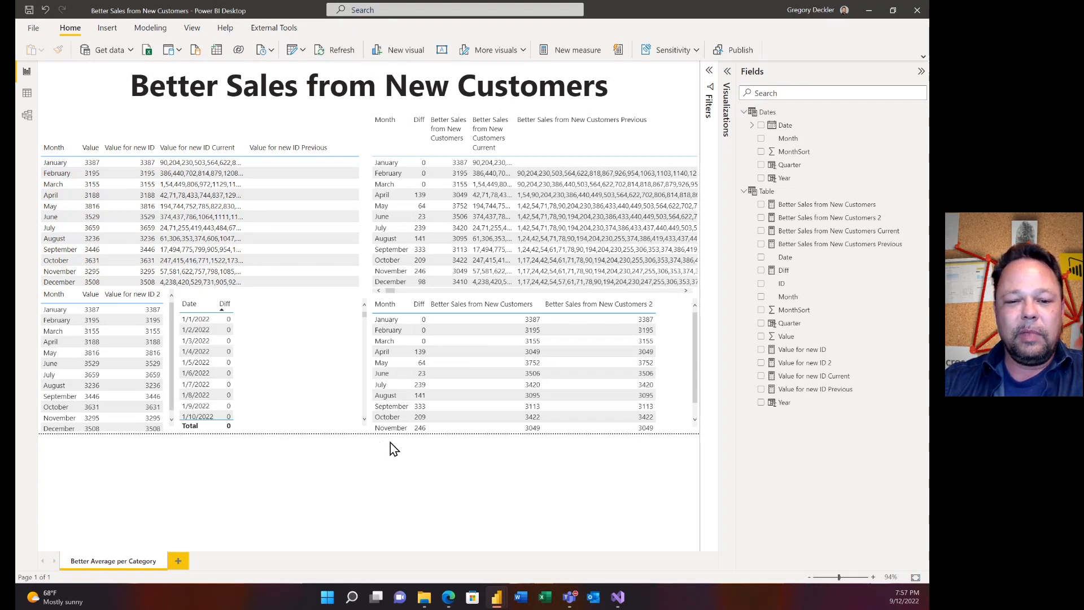
click(804, 356)
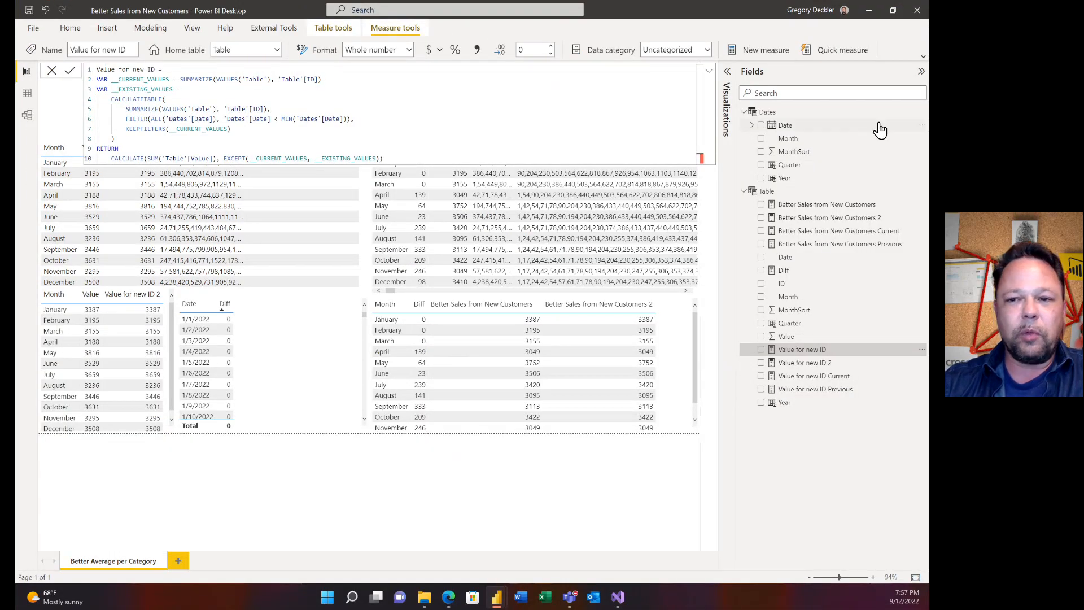
Step: Review the full Value for new ID 2 formula in the expanded formula editor, collapsing and closing it when done
click(811, 366)
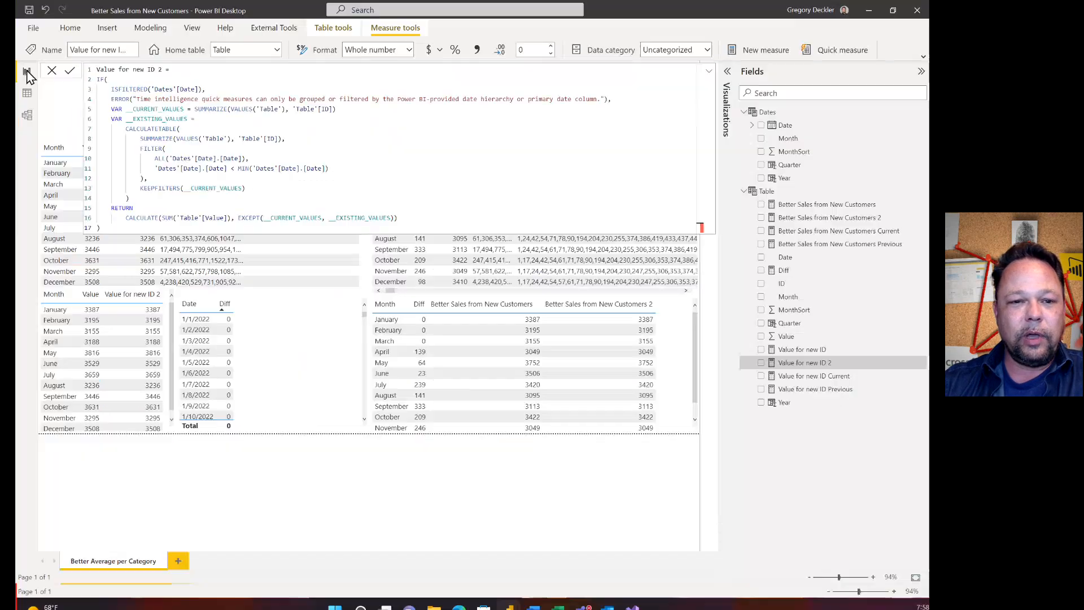
click(711, 71)
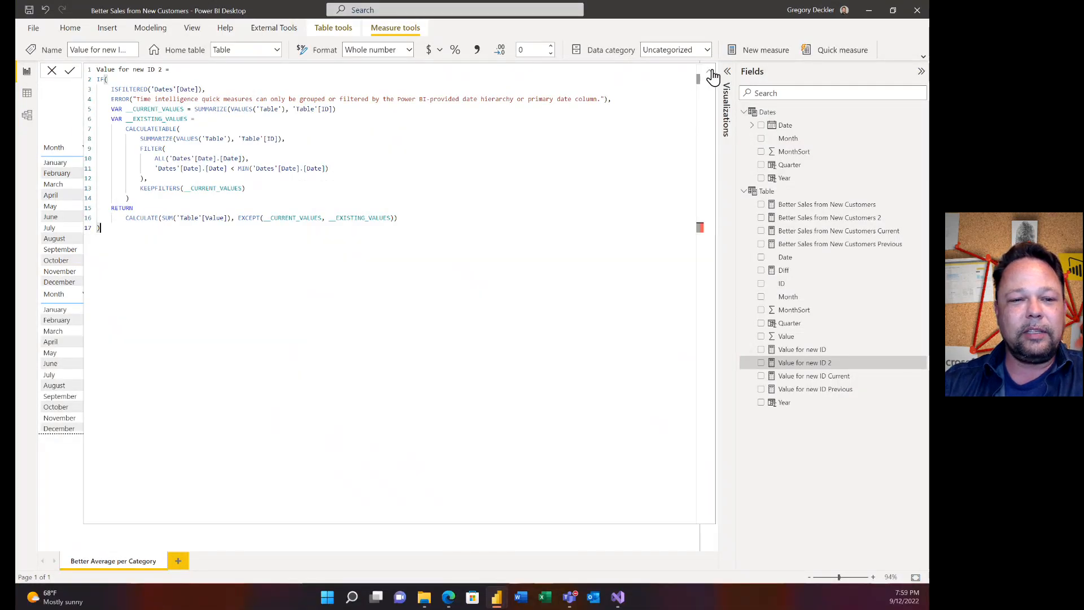
click(708, 72)
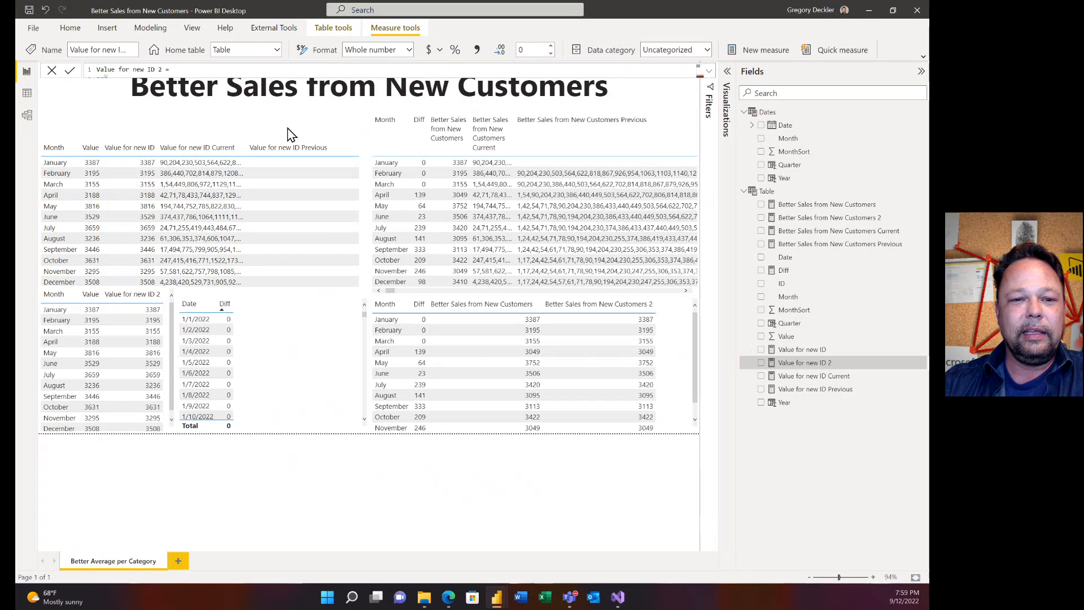
click(443, 477)
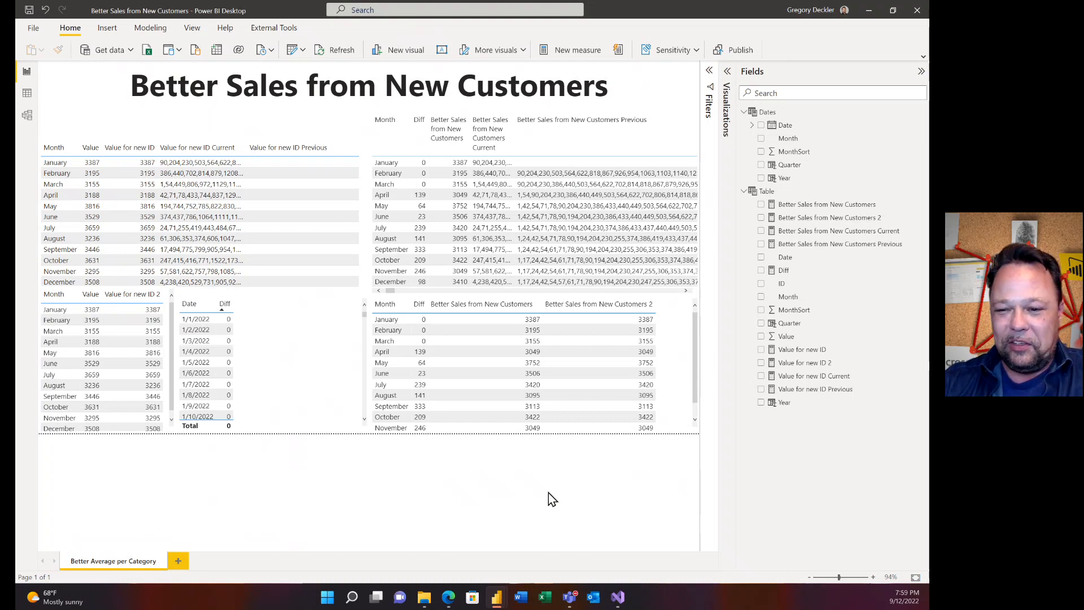
Step: Examine the SUMMARIZE expression behind __CURRENT_VALUES in the Value for new ID formula, and select the daily Date and Diff table visual
click(815, 350)
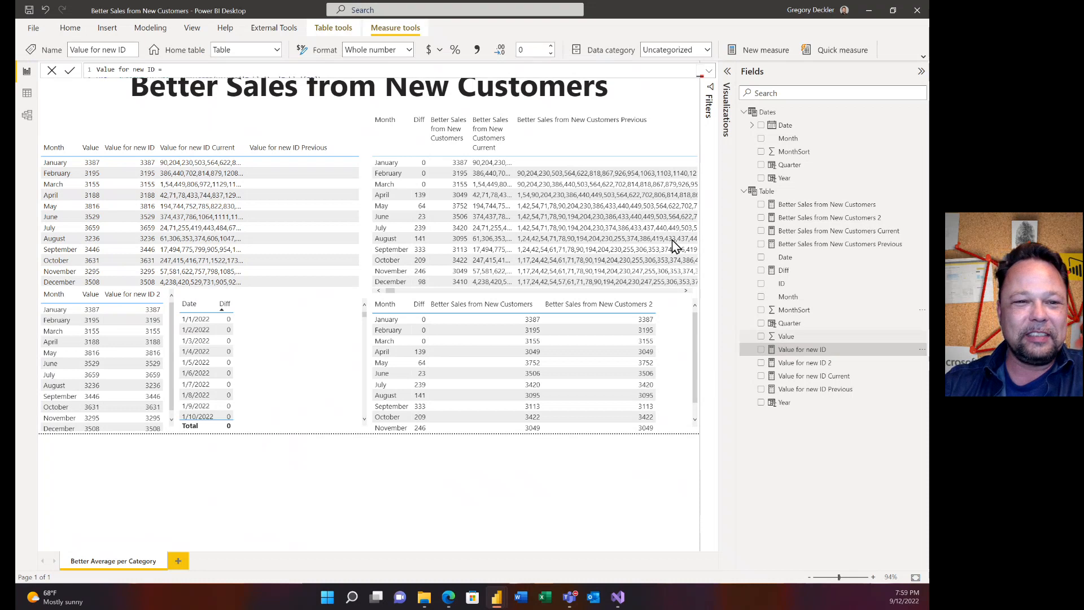
click(709, 70)
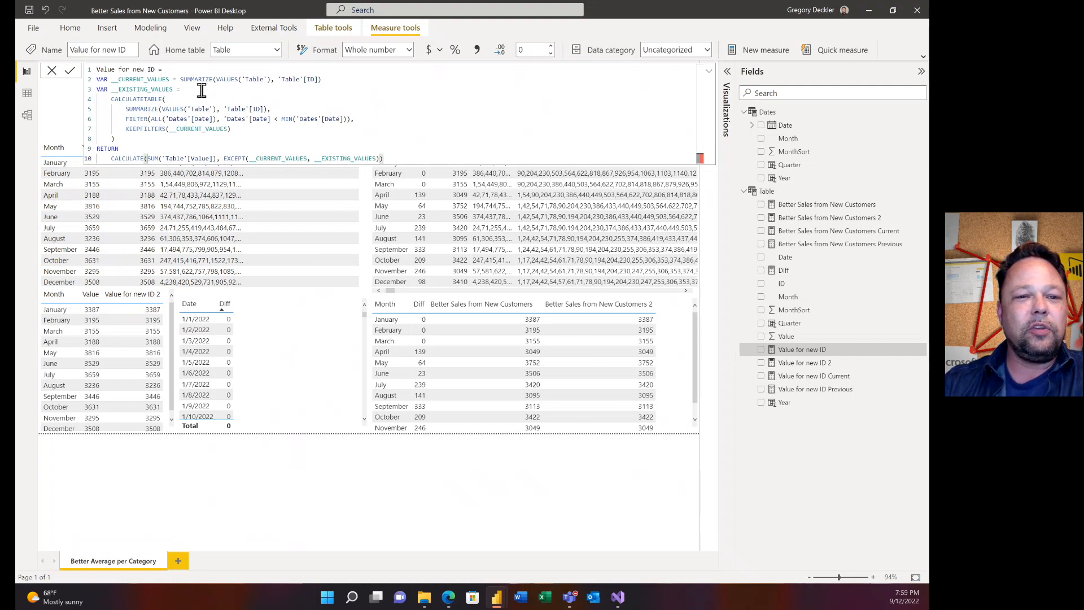
mouse_move(180, 79)
mouse_down()
mouse_move(341, 75)
mouse_move(179, 80)
mouse_up()
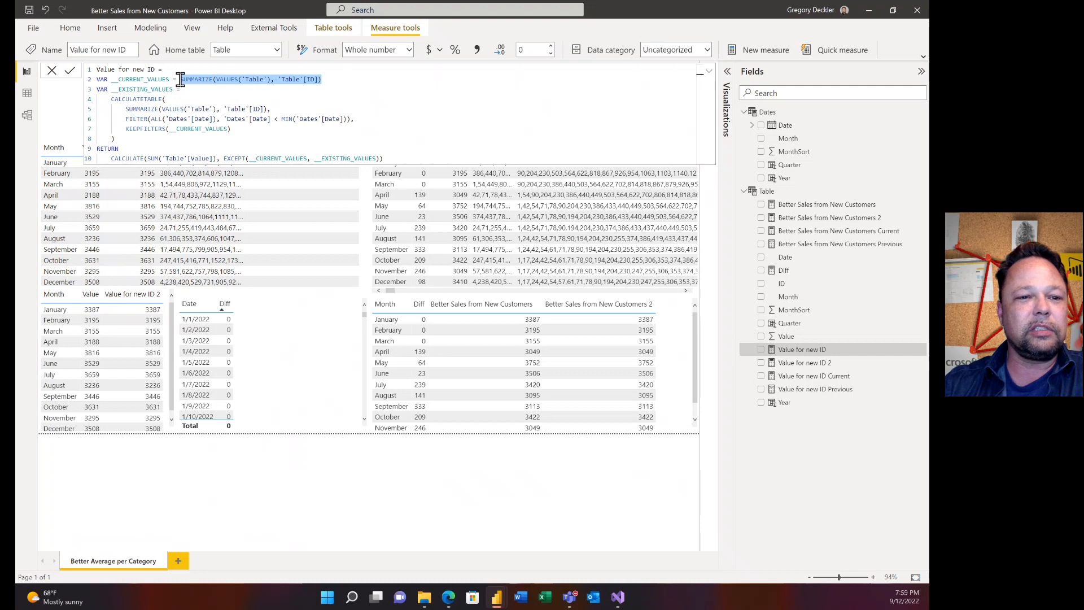
click(254, 79)
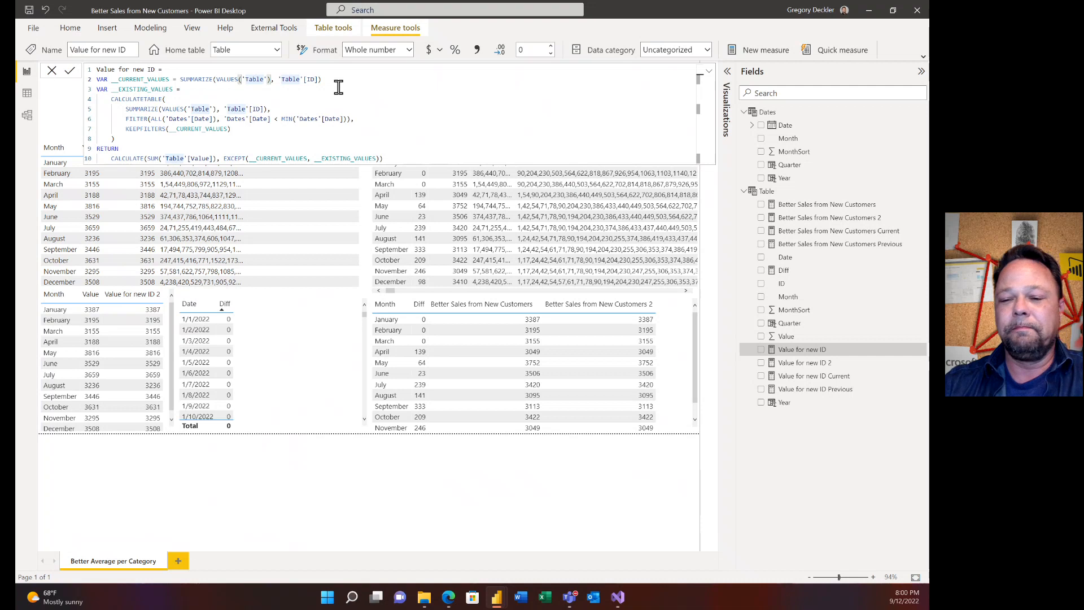
click(501, 459)
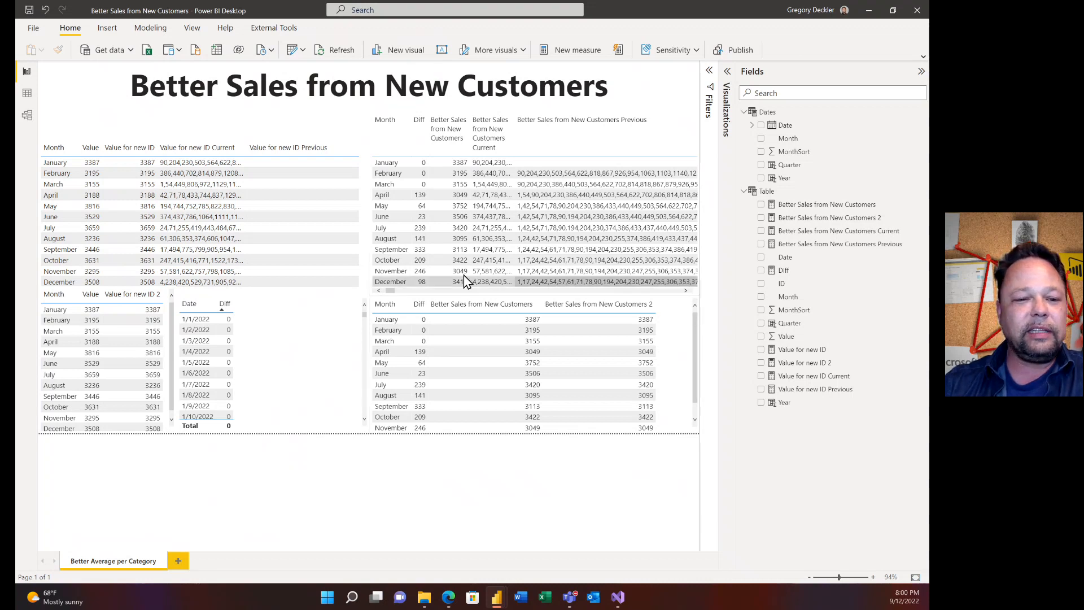
click(279, 306)
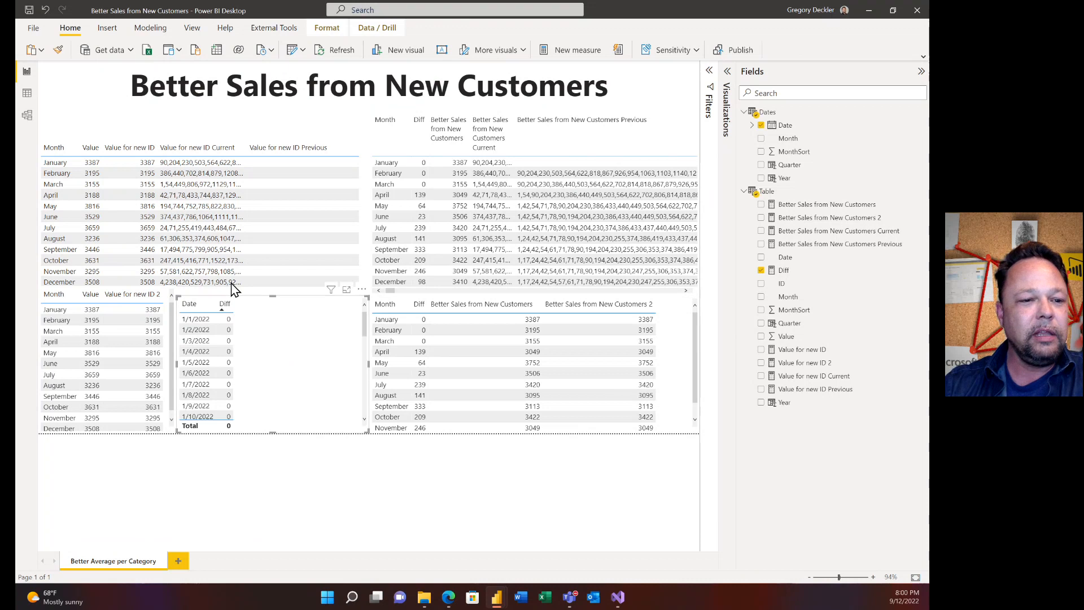